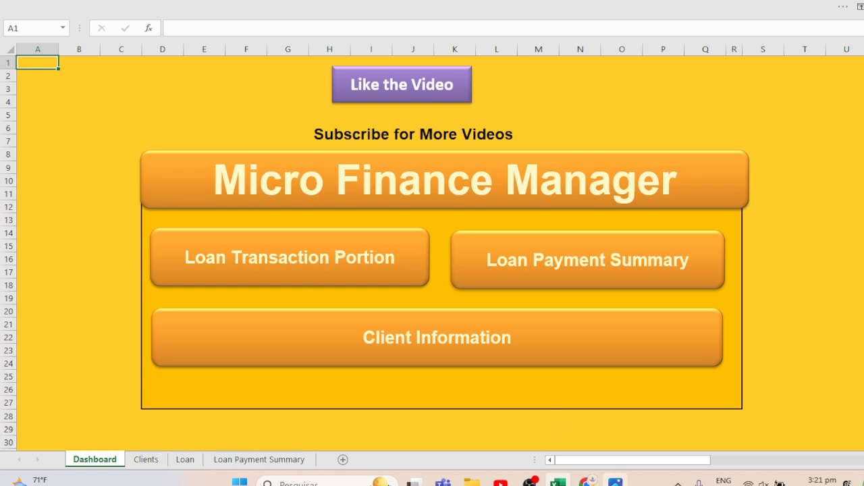
# Bring up the excelw.png screenshot of the viewer's micro finance loan manager request over the dashboard.
pyautogui.click(615, 481)
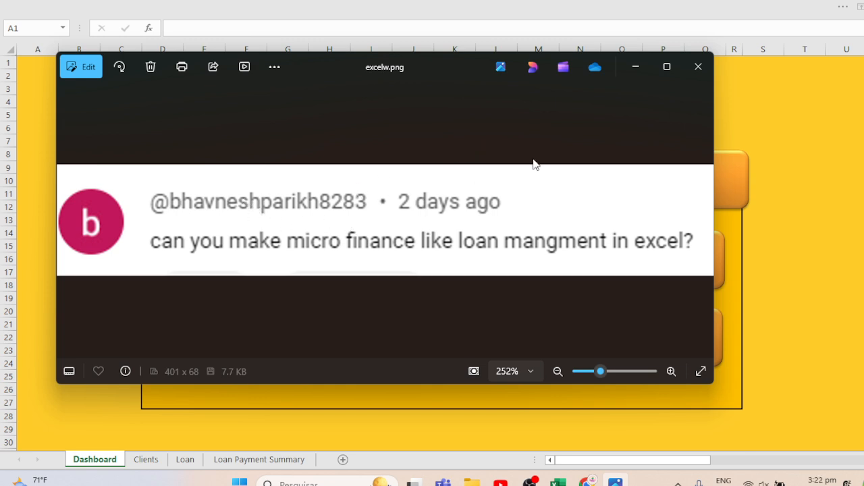
# Minimize the Photos window so the Micro Finance Manager dashboard shows again.
pyautogui.click(636, 67)
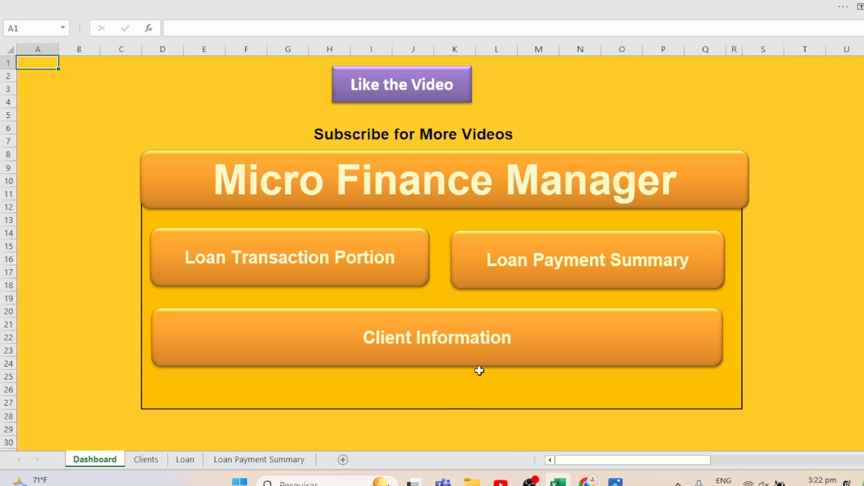
pyautogui.click(403, 357)
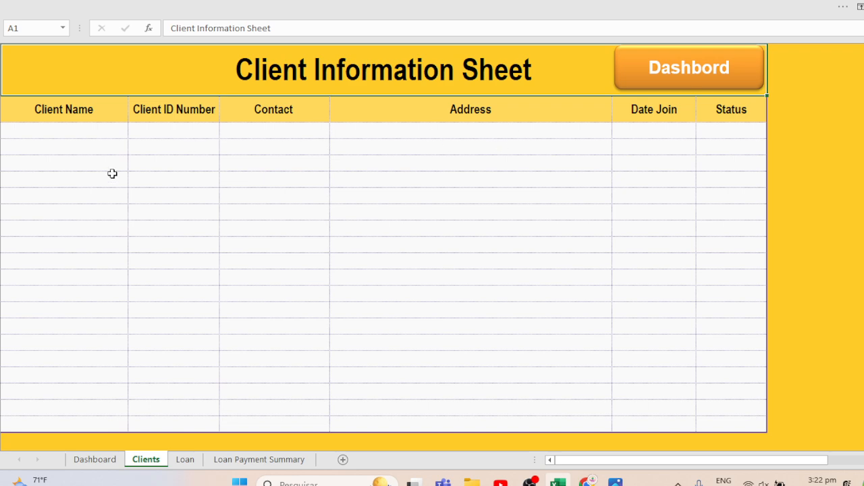
pyautogui.click(677, 83)
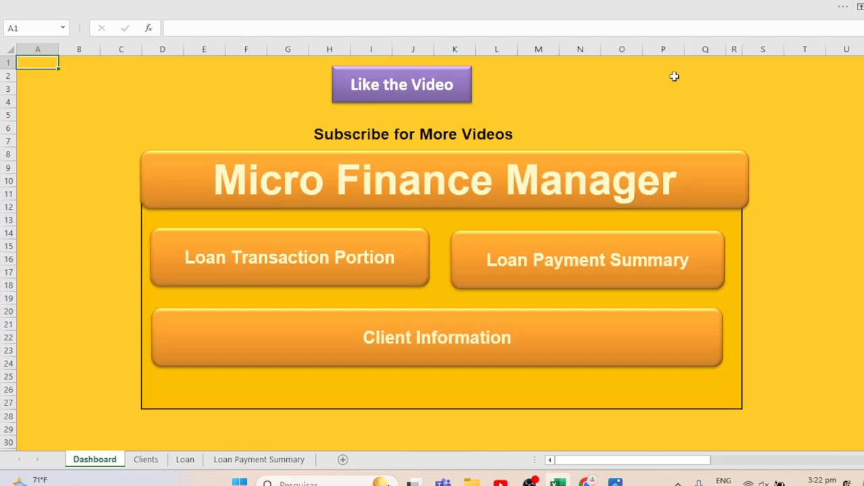
pyautogui.click(287, 266)
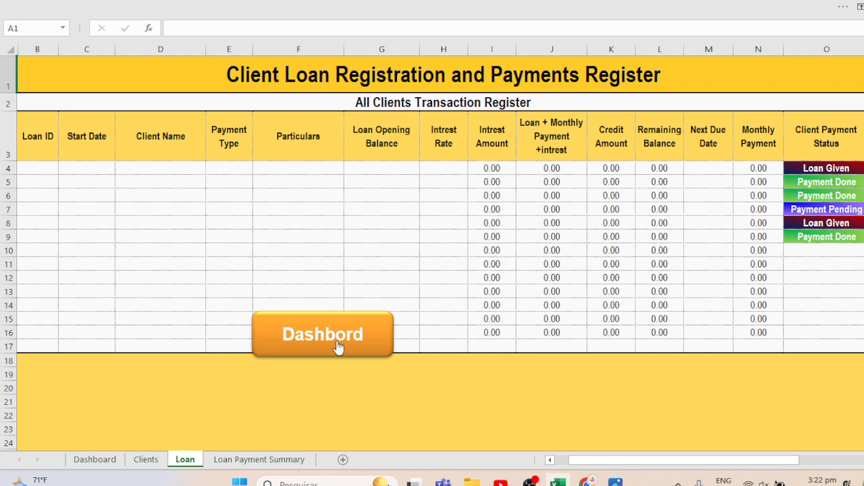
pyautogui.click(358, 323)
pyautogui.click(517, 258)
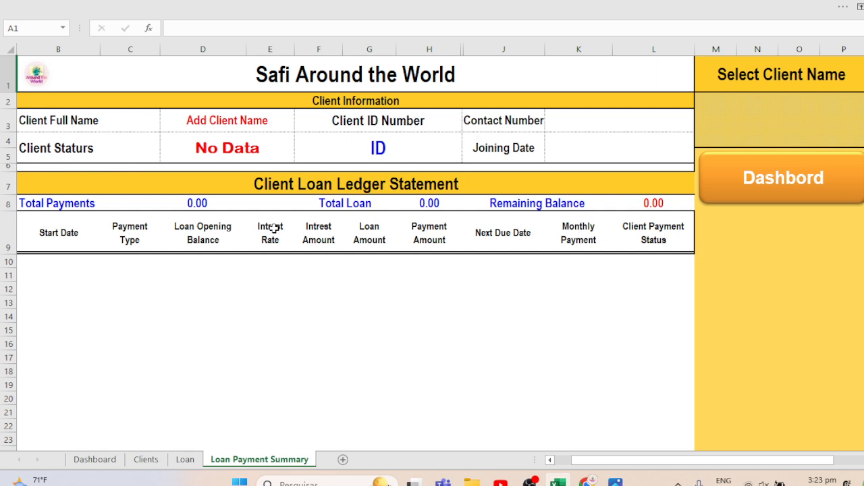
pyautogui.click(746, 126)
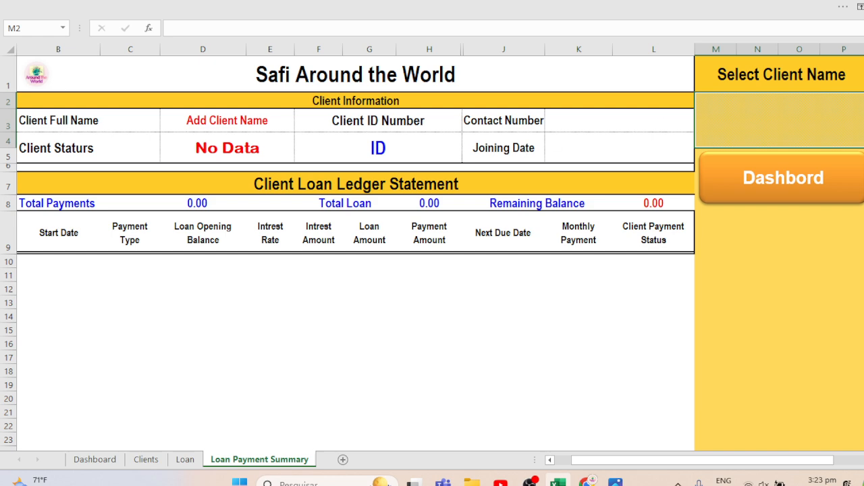
pyautogui.click(863, 102)
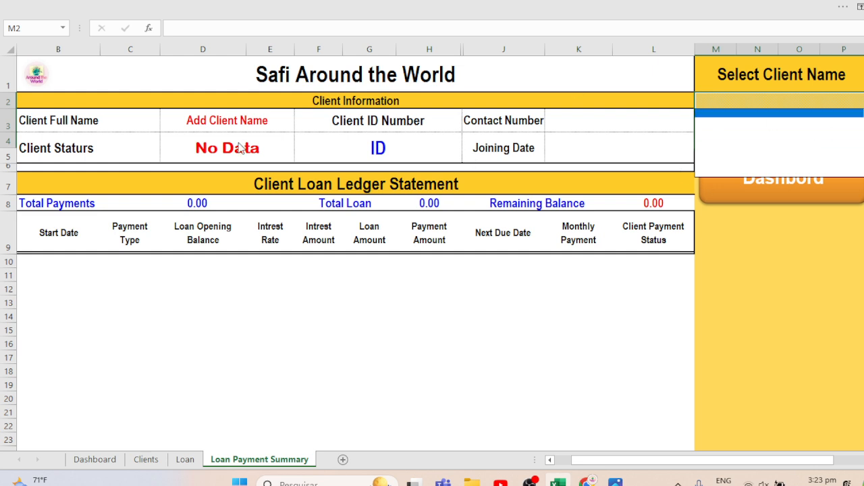
pyautogui.click(744, 268)
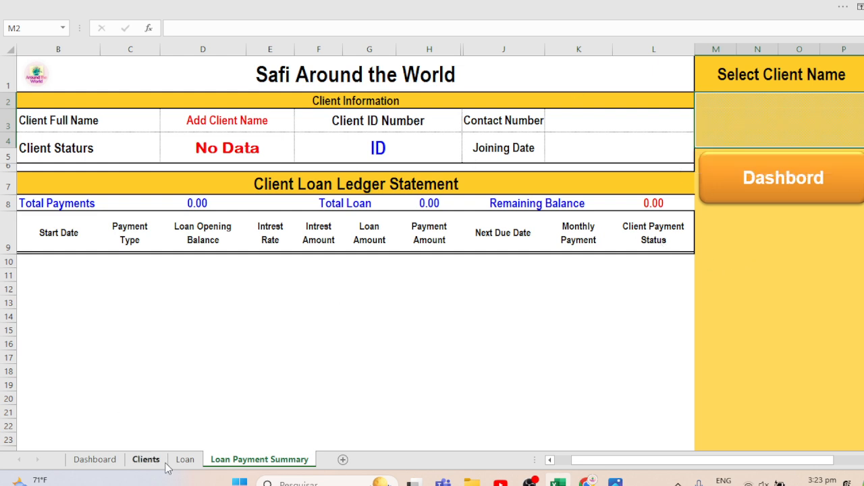
pyautogui.click(736, 180)
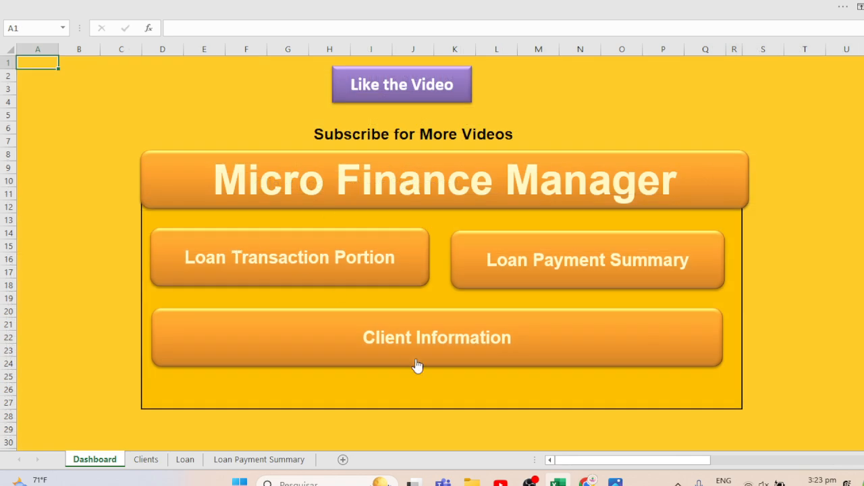
# On the Client Information Sheet, enter the client's name, ID number, contact number and address 0 in row 3.
pyautogui.click(351, 348)
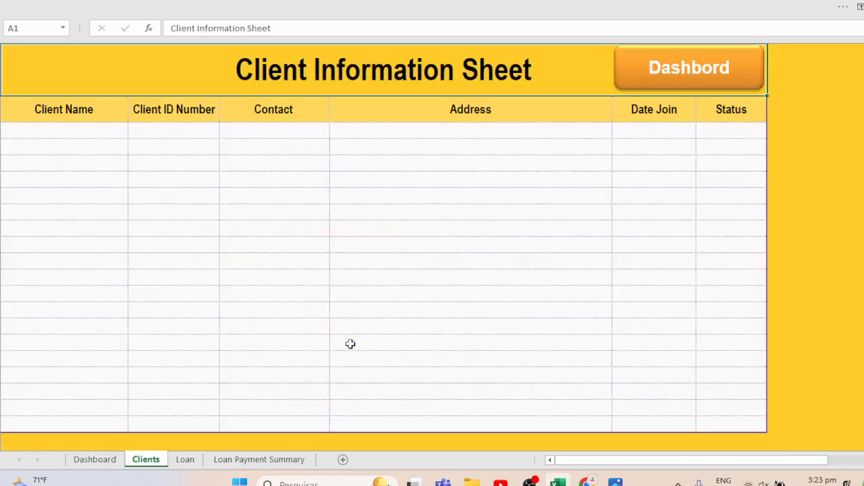
pyautogui.click(55, 129)
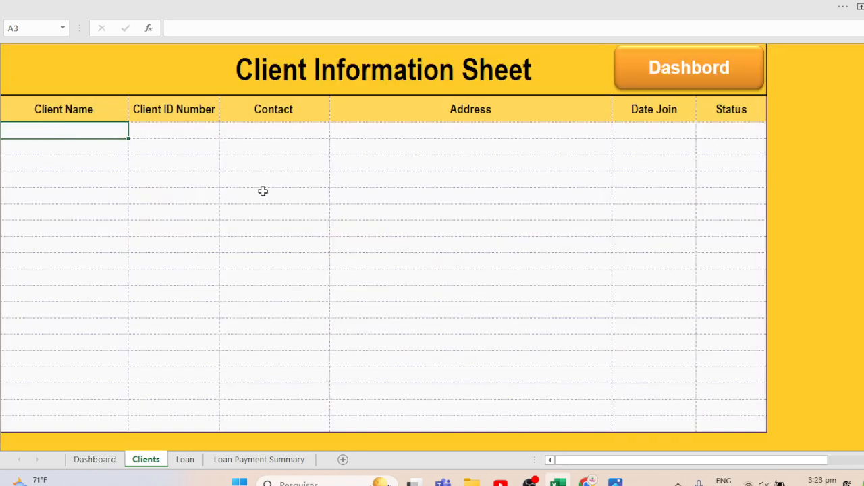
pyautogui.write('Mohamma')
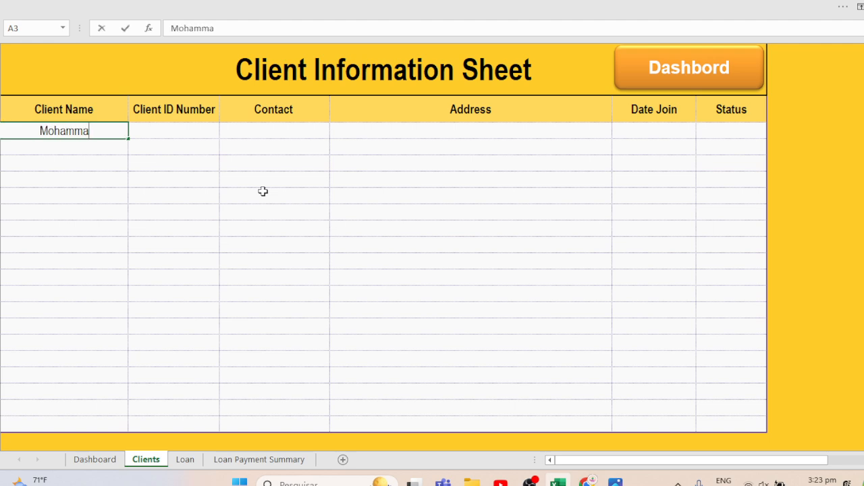
pyautogui.write('d Miza')
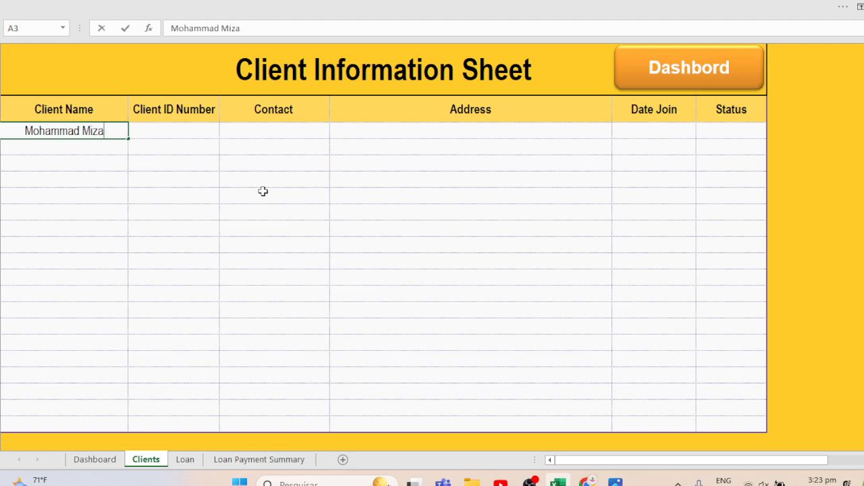
pyautogui.write('n')
pyautogui.press('Tab')
pyautogui.write('1000002')
pyautogui.press('Tab')
pyautogui.write('09009454')
pyautogui.press('Tab')
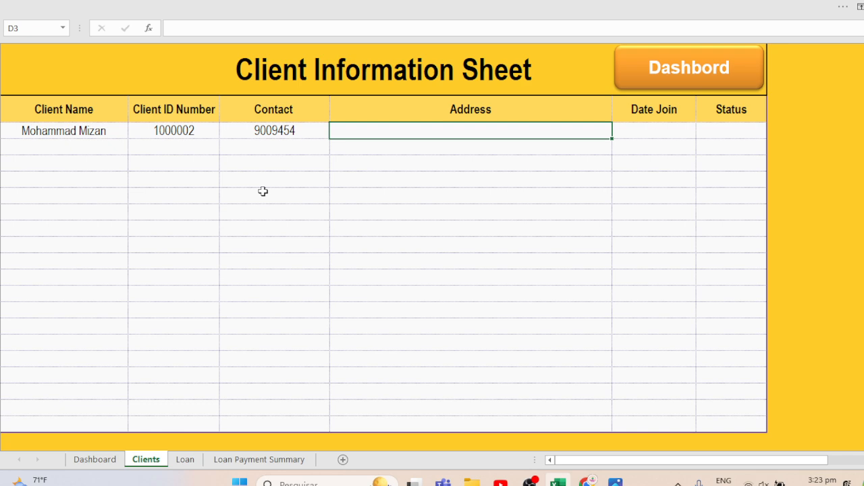
pyautogui.write('0')
# Set the client's join date to today, 17/10/2024, and status to Active, then return to the dashboard.
pyautogui.press('Tab')
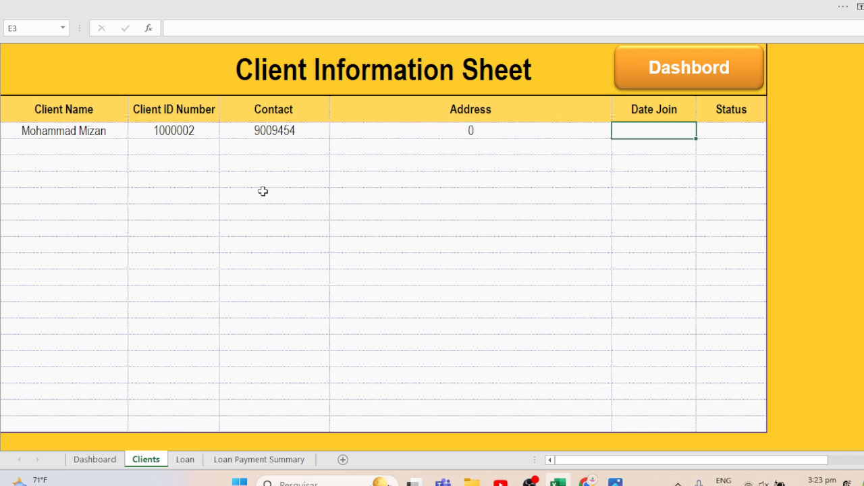
pyautogui.hotkey('ctrl', ';')
pyautogui.press('Tab')
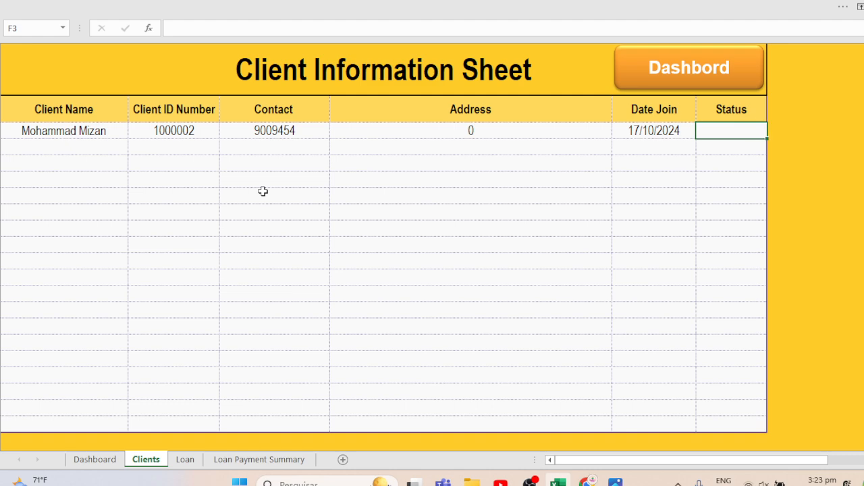
pyautogui.write('ac')
pyautogui.press('BackSpace')
pyautogui.press('BackSpace')
pyautogui.write('Active')
pyautogui.press('Return')
pyautogui.click(686, 86)
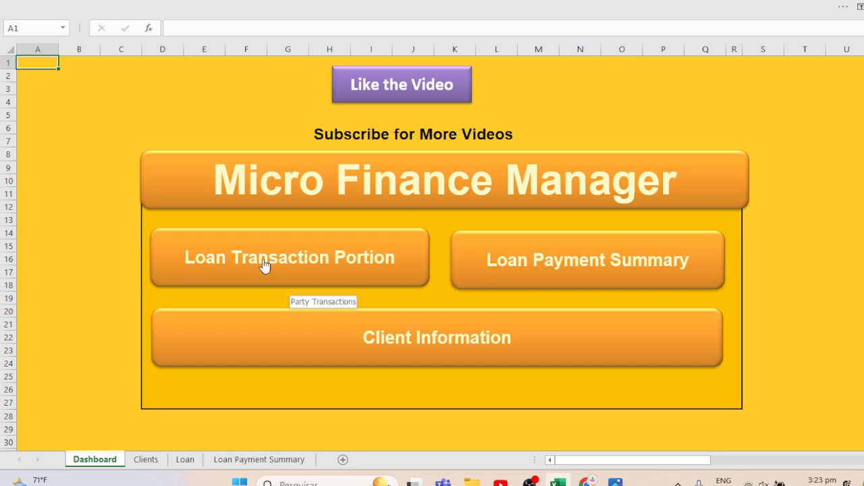
# On the Loan sheet, start row 4 with the loan ID and today's date, 17 Oct 2024.
pyautogui.click(300, 268)
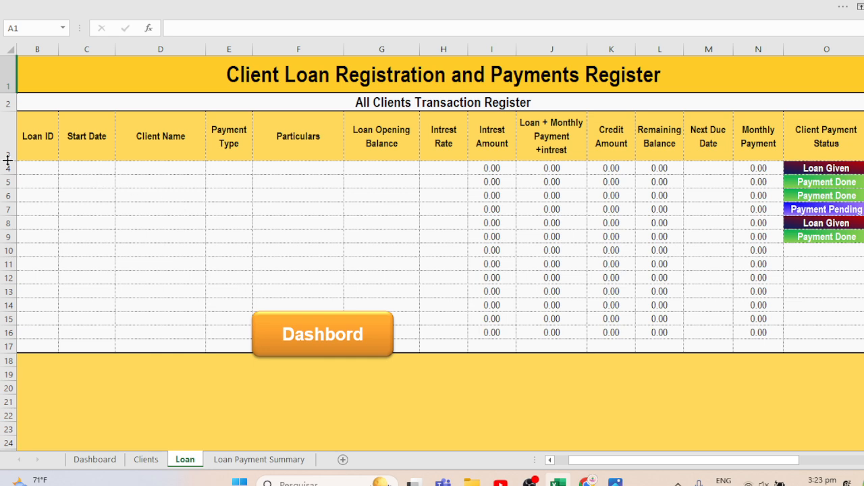
pyautogui.click(42, 168)
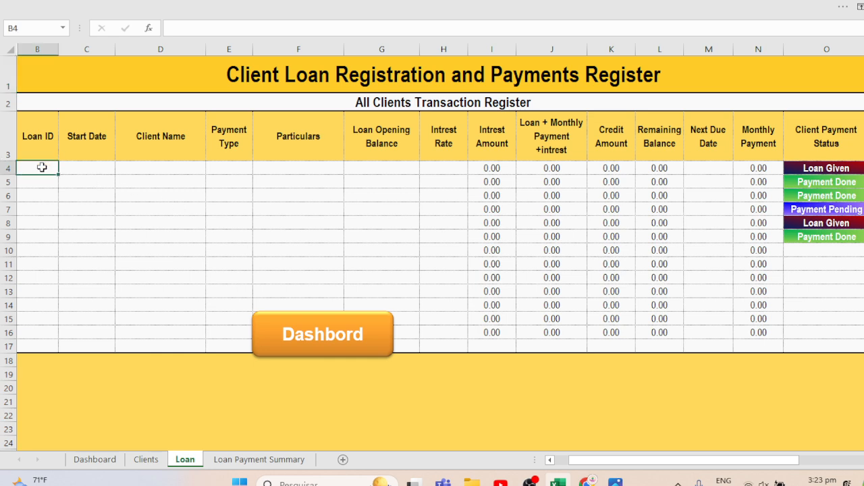
pyautogui.write('100002')
pyautogui.press('Tab')
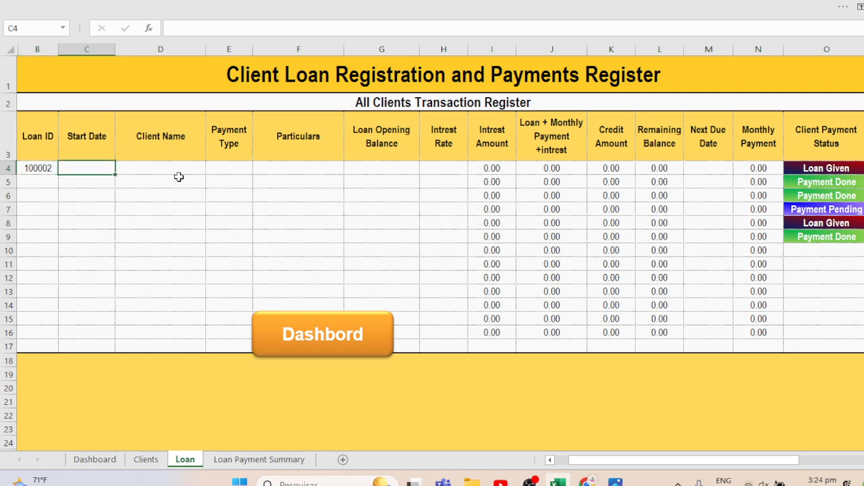
pyautogui.hotkey('ctrl', ';')
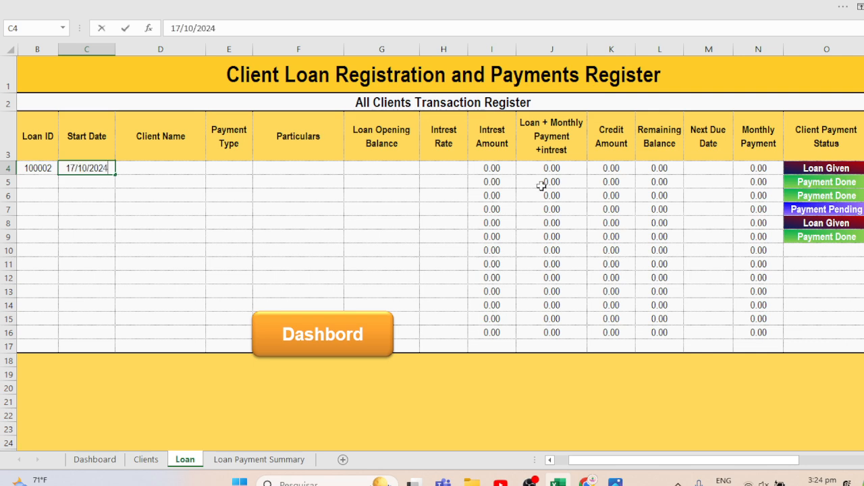
pyautogui.press('Tab')
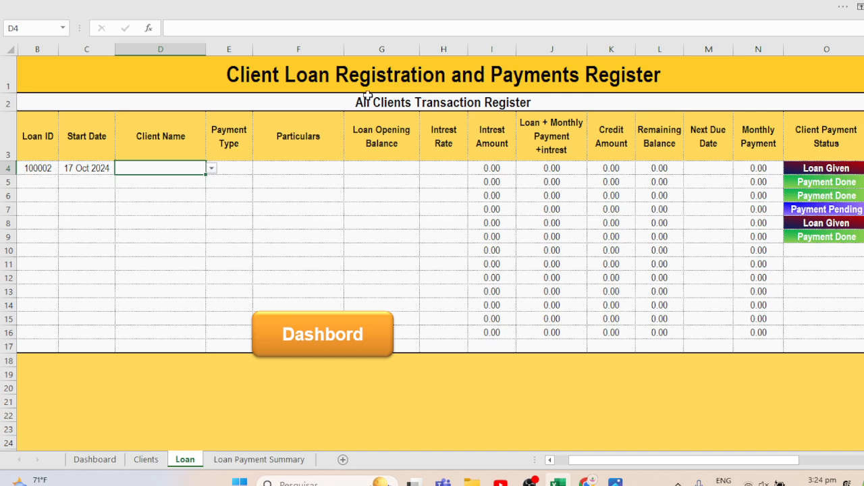
# Choose the new client from the Client Name list and set the payment type to Loan.
pyautogui.click(210, 169)
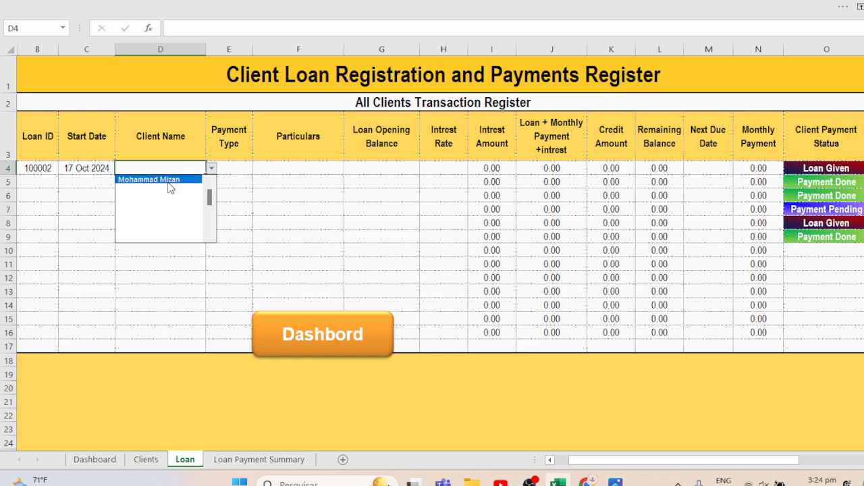
pyautogui.click(168, 179)
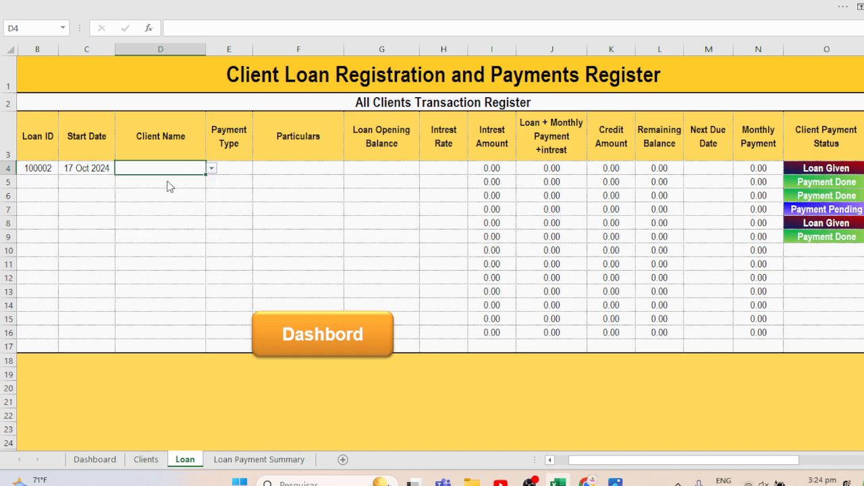
pyautogui.click(229, 169)
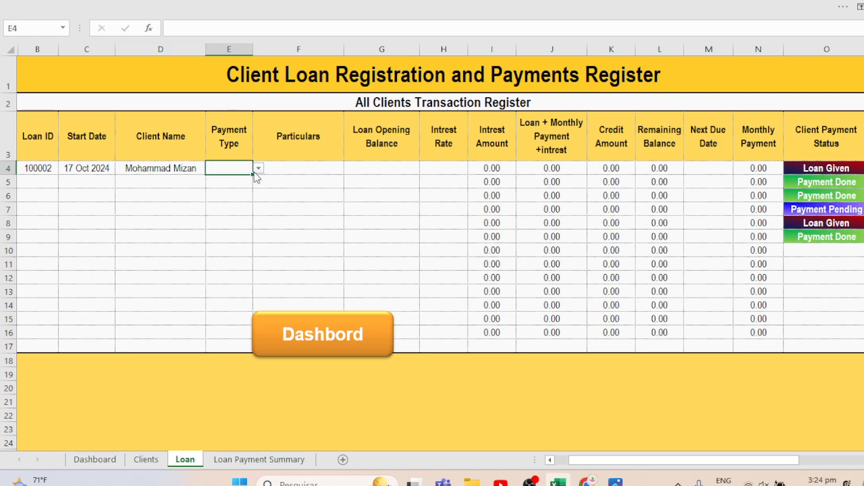
pyautogui.click(258, 171)
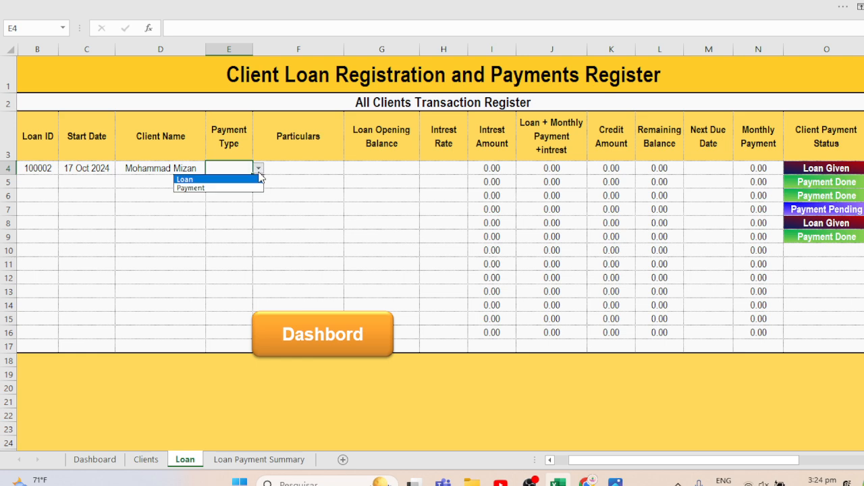
pyautogui.click(187, 181)
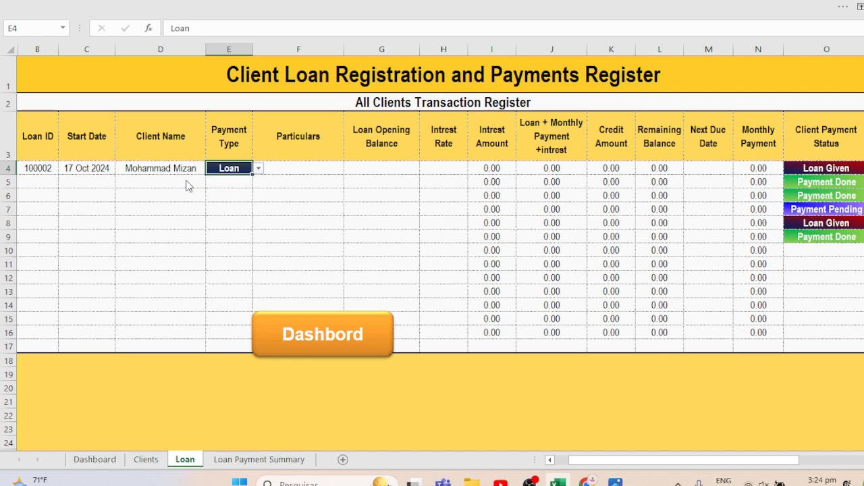
pyautogui.click(347, 192)
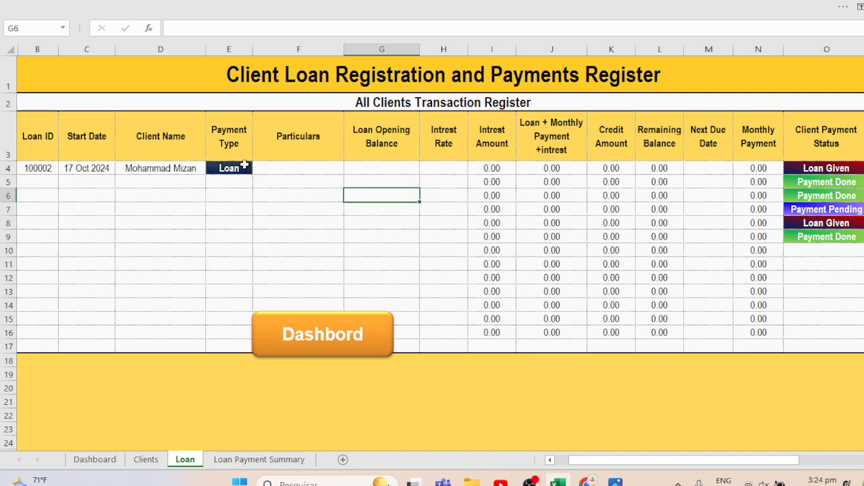
# Enter 'Loan Has Given to Client' as the particulars and widen column F to fit it.
pyautogui.click(280, 169)
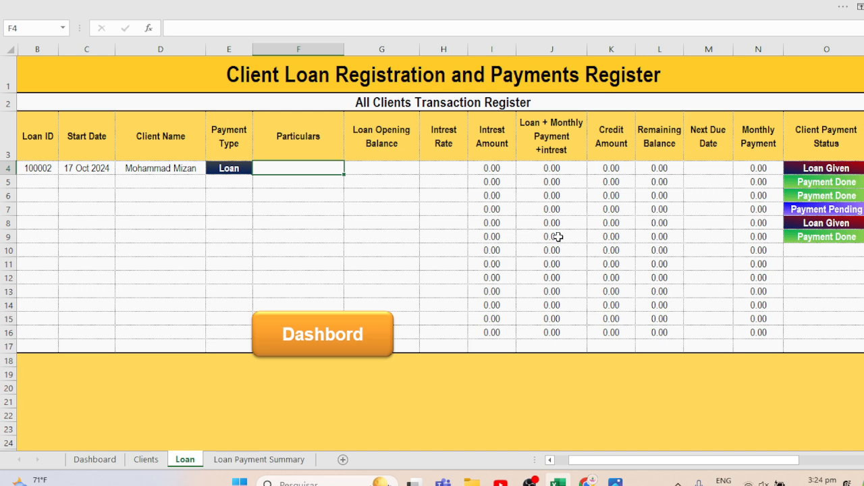
pyautogui.press('F2')
pyautogui.write('Loan H')
pyautogui.write('as')
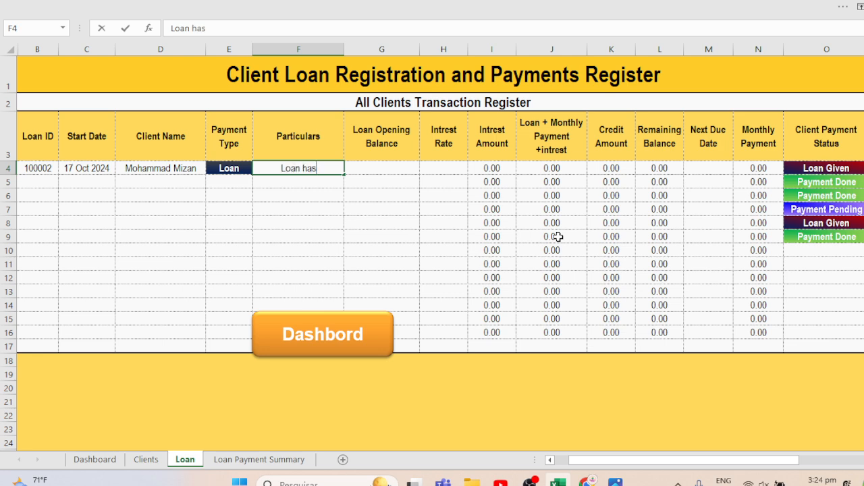
pyautogui.write(' Give')
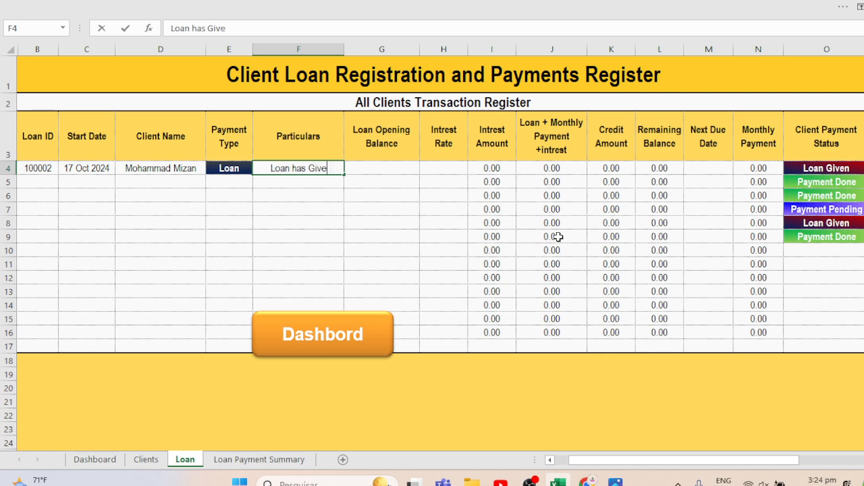
pyautogui.write('n to Client')
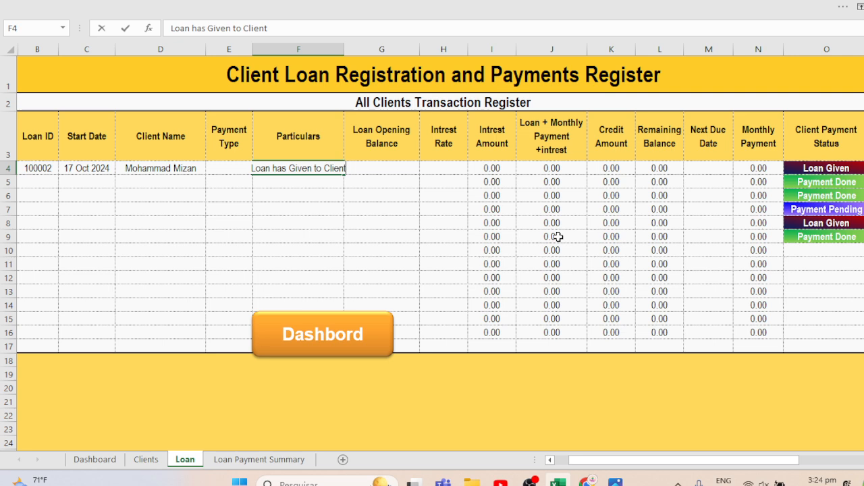
pyautogui.click(424, 196)
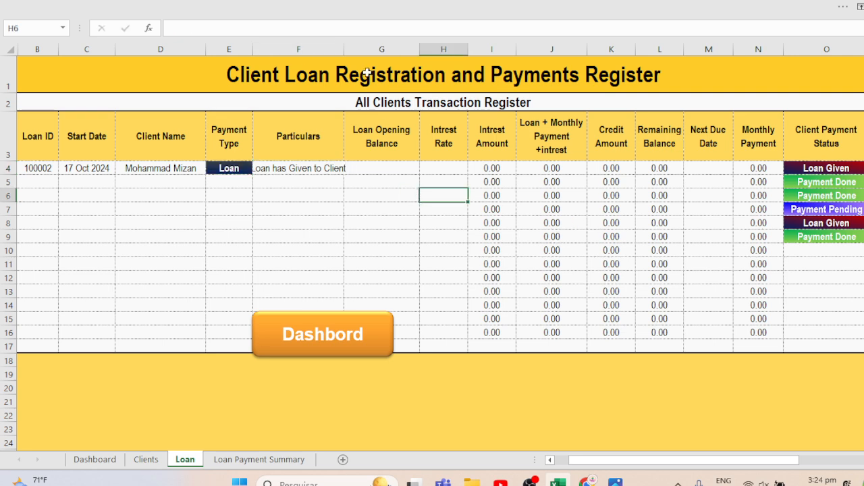
pyautogui.click(314, 177)
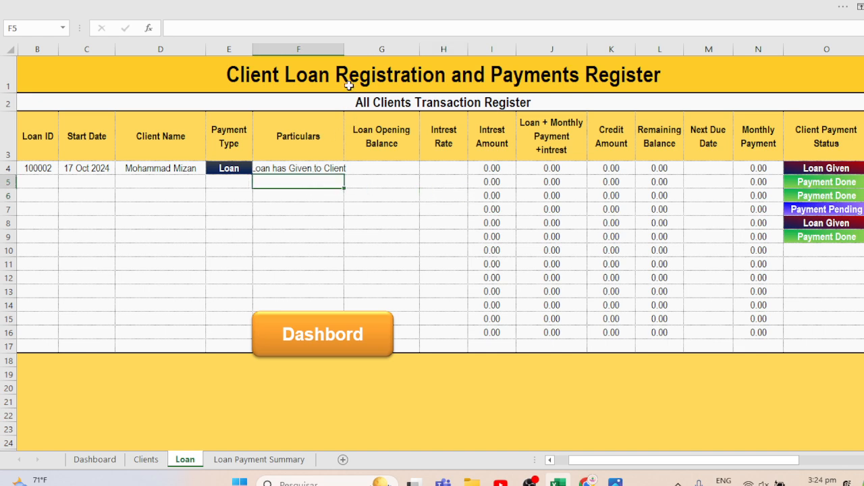
pyautogui.moveTo(345, 51); pyautogui.dragTo(354, 53)
# Enter 10000 as the first loan's opening balance in G4.
pyautogui.click(388, 195)
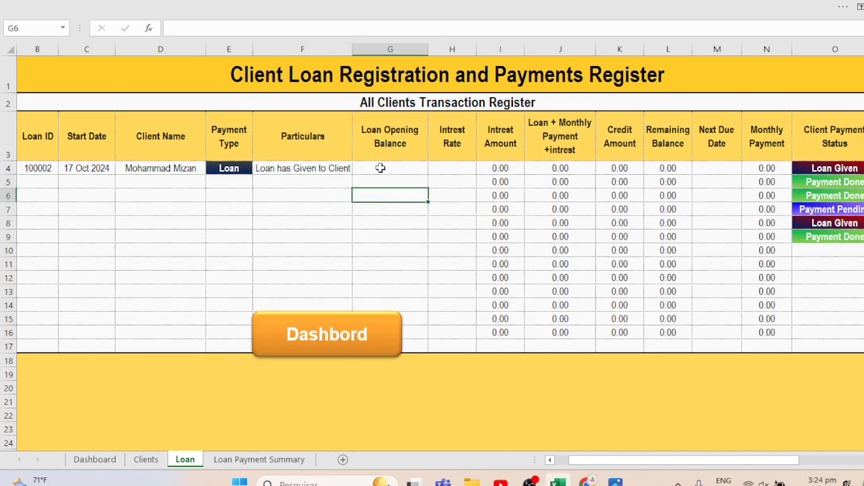
pyautogui.click(380, 170)
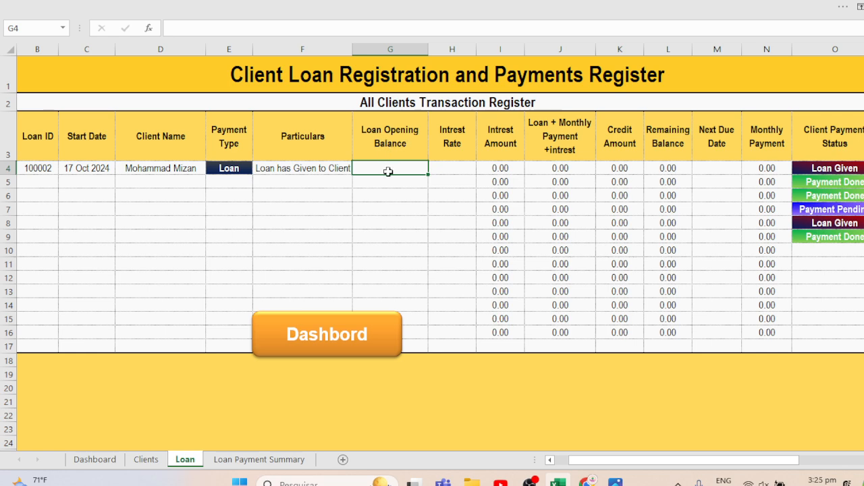
pyautogui.write('10000')
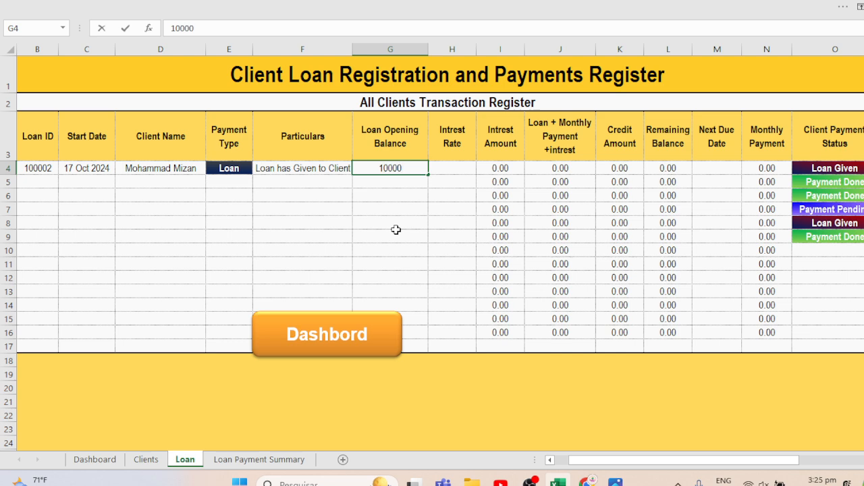
pyautogui.press('Return')
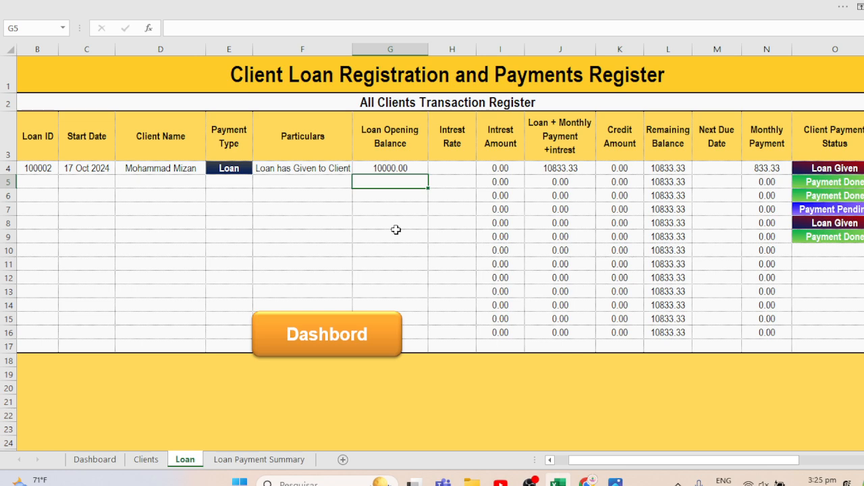
# Give the first loan a 5% interest rate in H4, then check the interest and monthly payment formulas.
pyautogui.press('Up')
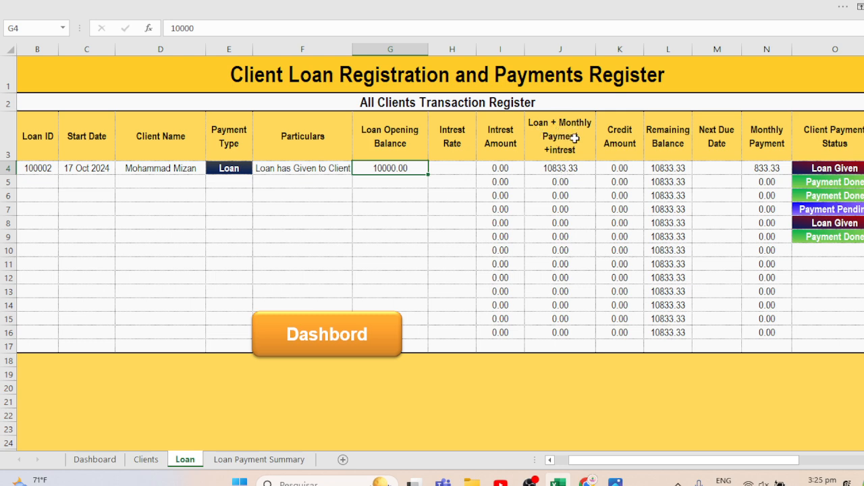
pyautogui.click(461, 169)
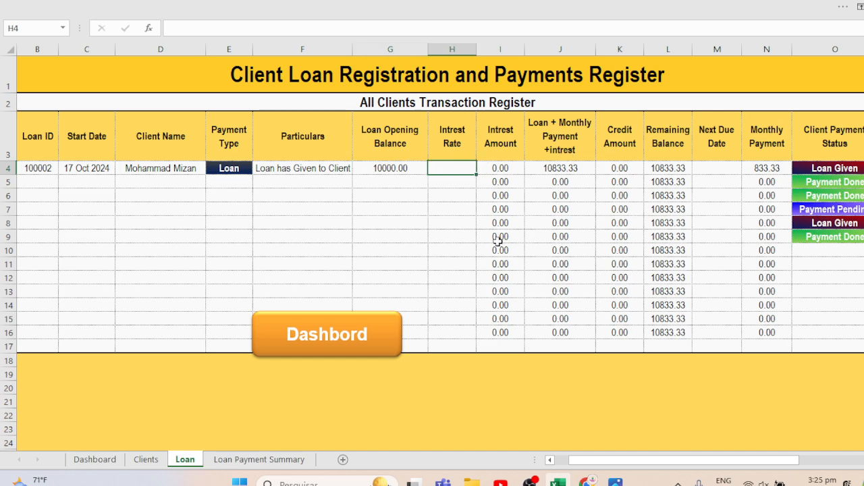
pyautogui.write('5%')
pyautogui.press('Return')
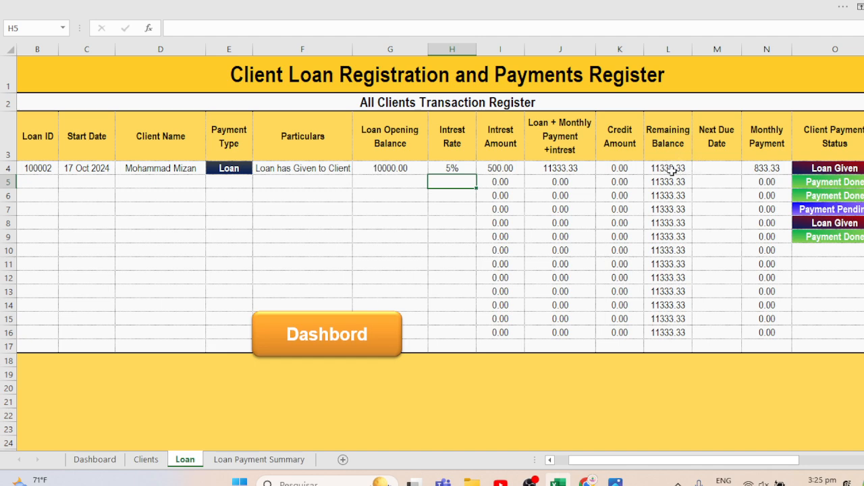
pyautogui.click(756, 167)
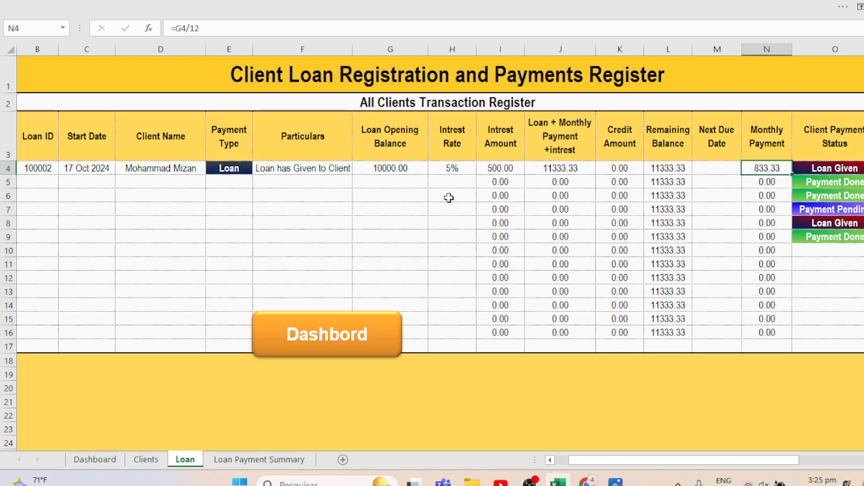
pyautogui.click(419, 177)
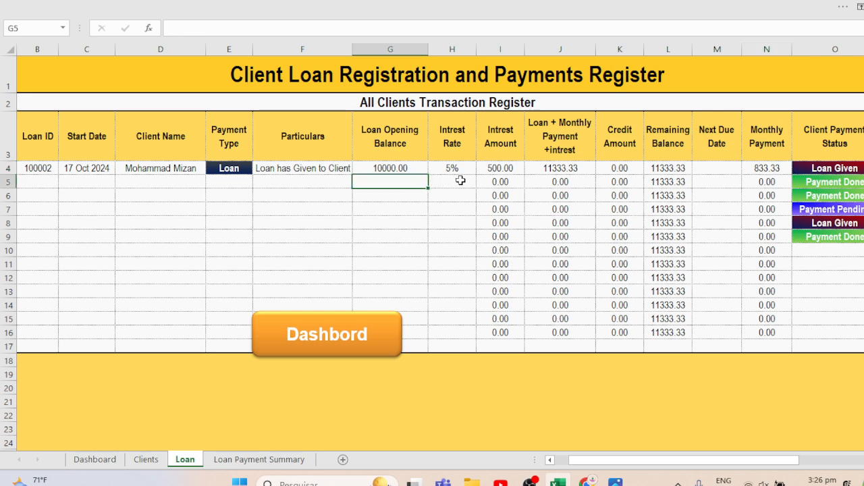
pyautogui.click(396, 168)
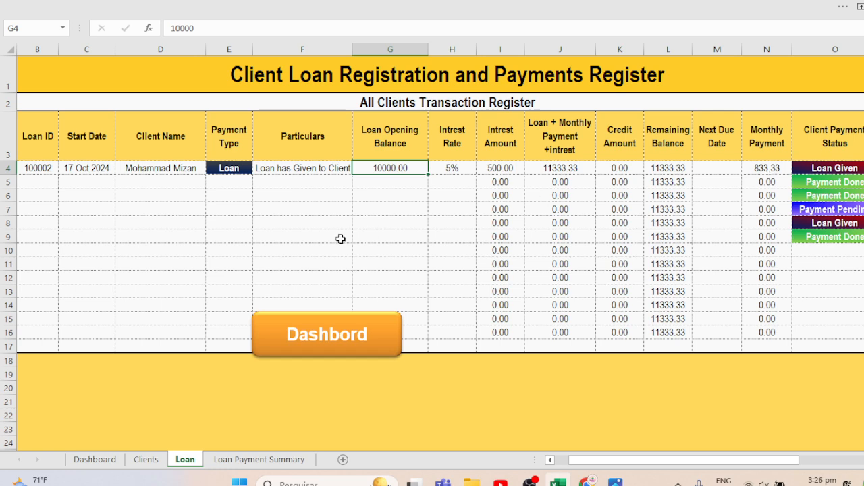
# Start row 5 with the same loan ID, date 17/10/2024, the client's name and payment type Payment.
pyautogui.click(48, 182)
pyautogui.write('10000')
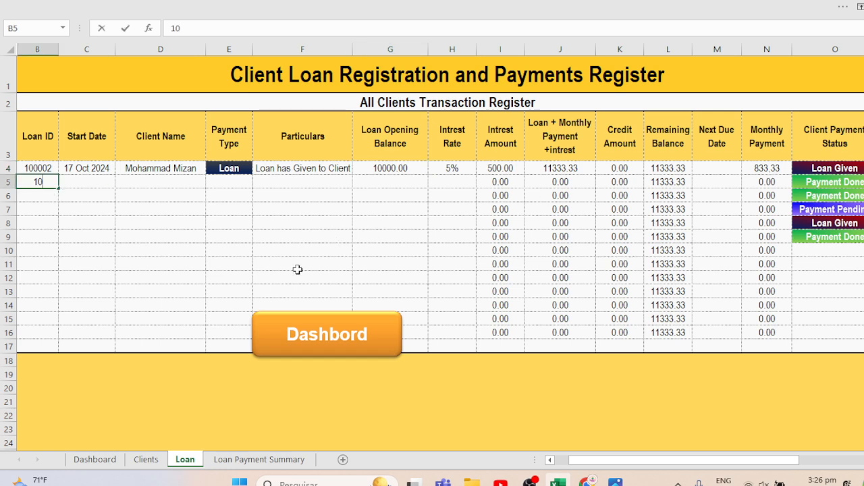
pyautogui.press('BackSpace')
pyautogui.write('02')
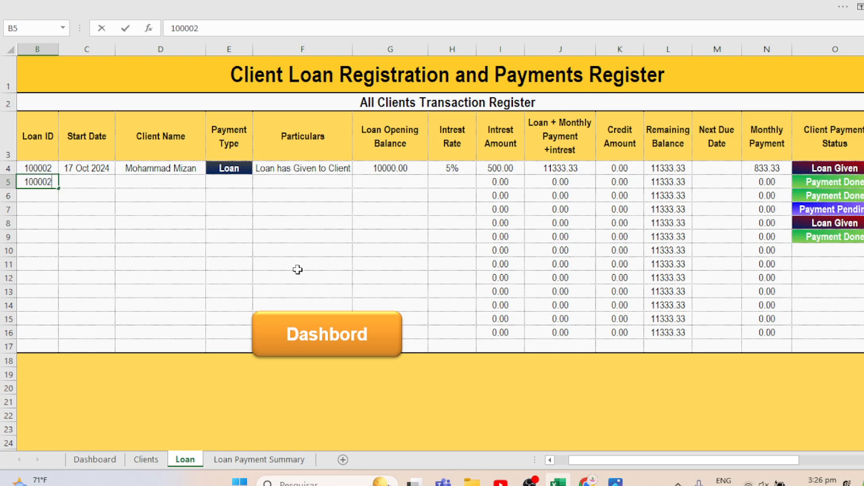
pyautogui.press('Tab')
pyautogui.write('17/10/2024')
pyautogui.press('Tab')
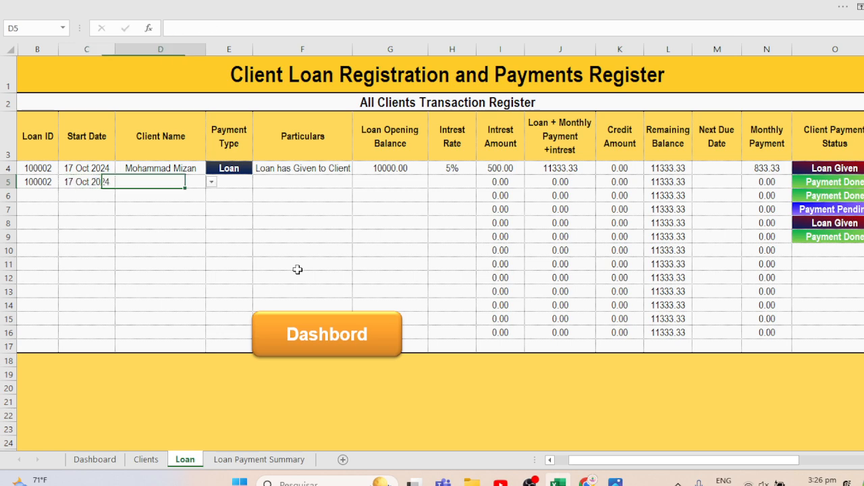
pyautogui.write('mohammad Mizan')
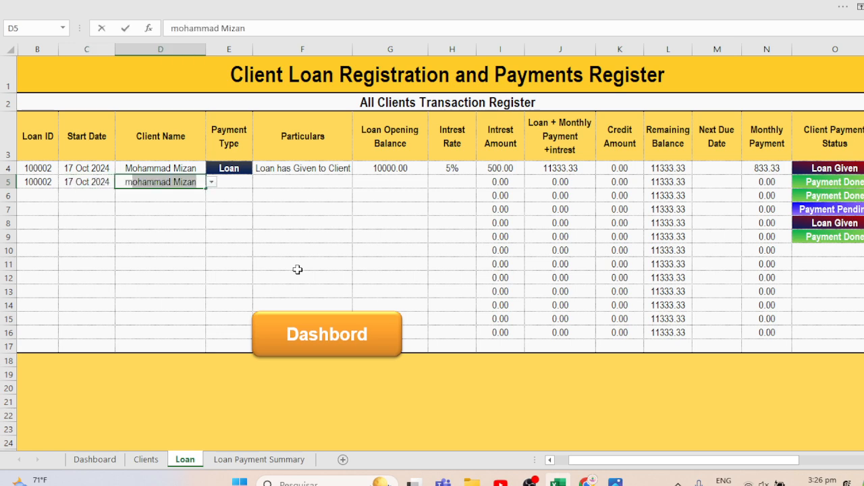
pyautogui.press('Tab')
pyautogui.write('p')
pyautogui.press('BackSpace')
pyautogui.press('BackSpace')
pyautogui.write('Payment Type')
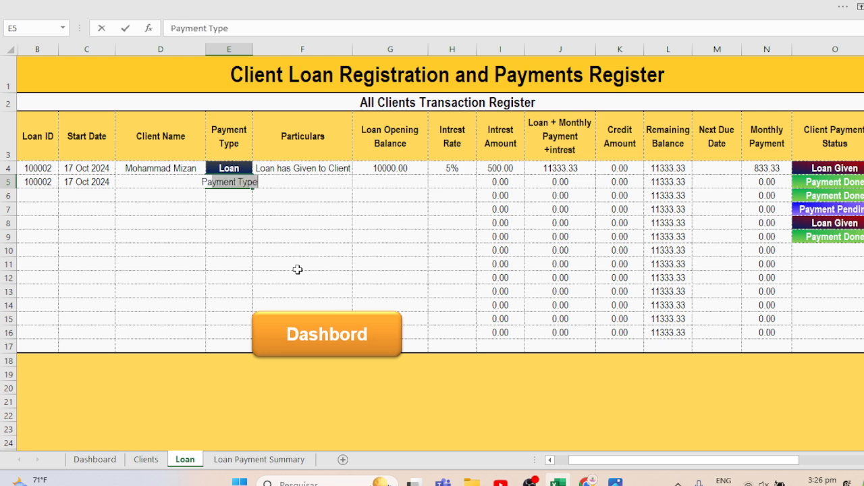
pyautogui.press('BackSpace')
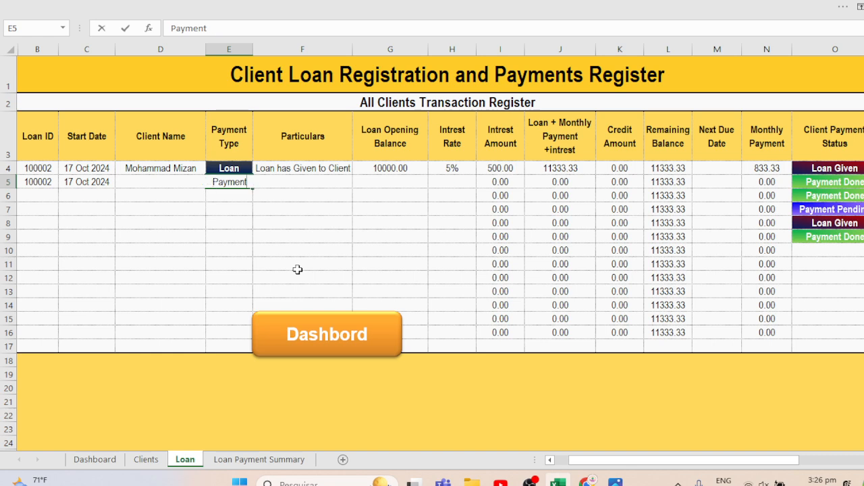
pyautogui.press('Return')
# Enter 'Client Payment Rec' as the particulars, with 0 opening balance and 0% interest.
pyautogui.press('Up')
pyautogui.press('Right')
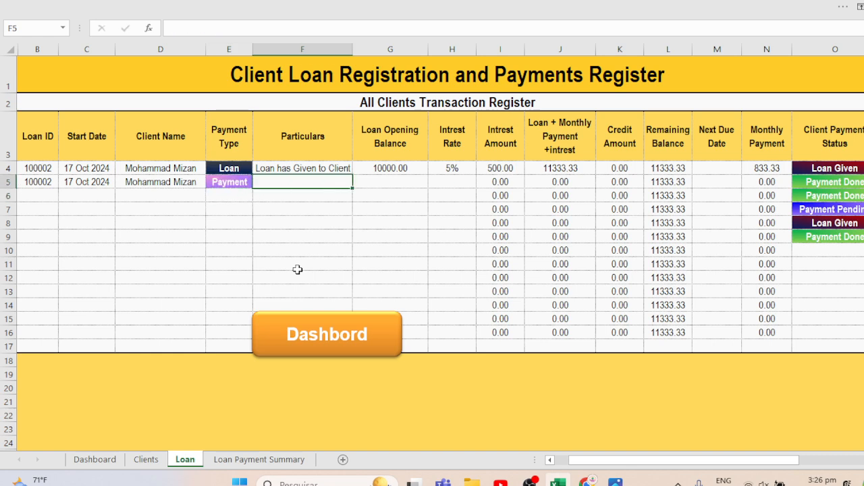
pyautogui.write('Client Paymen')
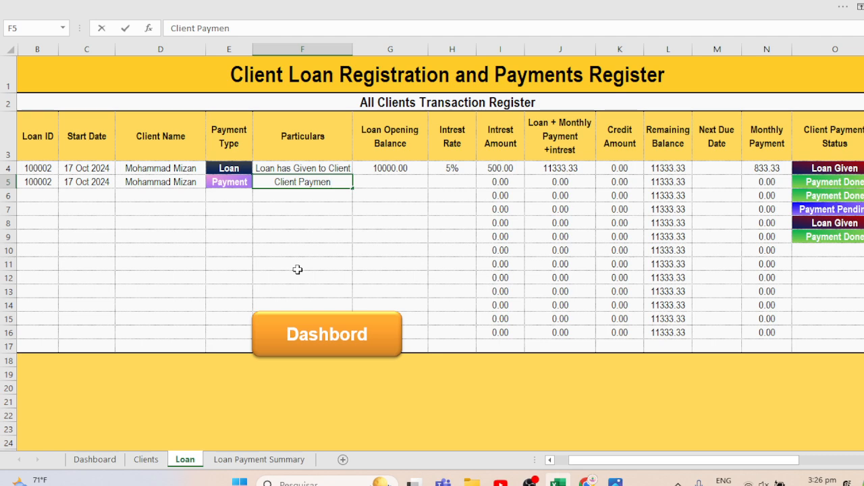
pyautogui.write('t Recei')
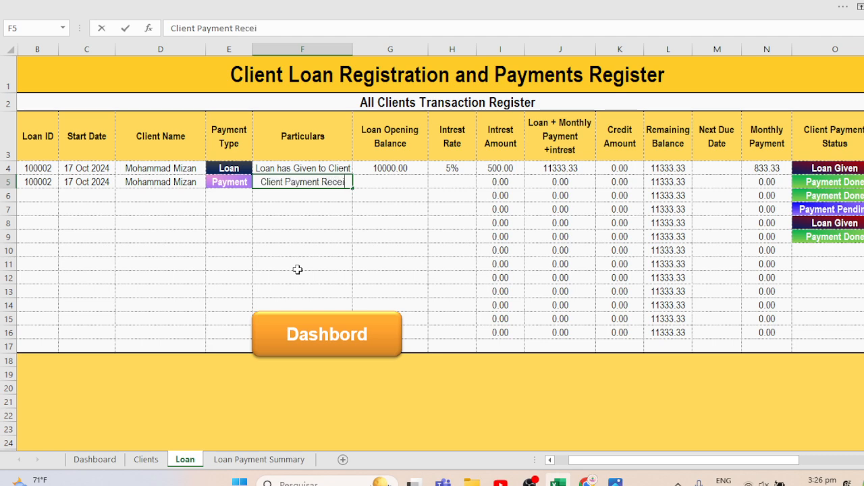
pyautogui.press('BackSpace')
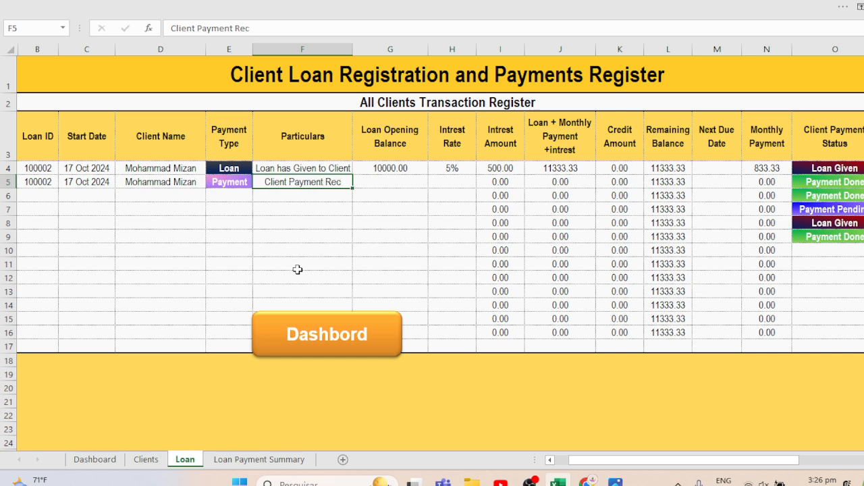
pyautogui.press('Tab')
pyautogui.write('0')
pyautogui.press('Tab')
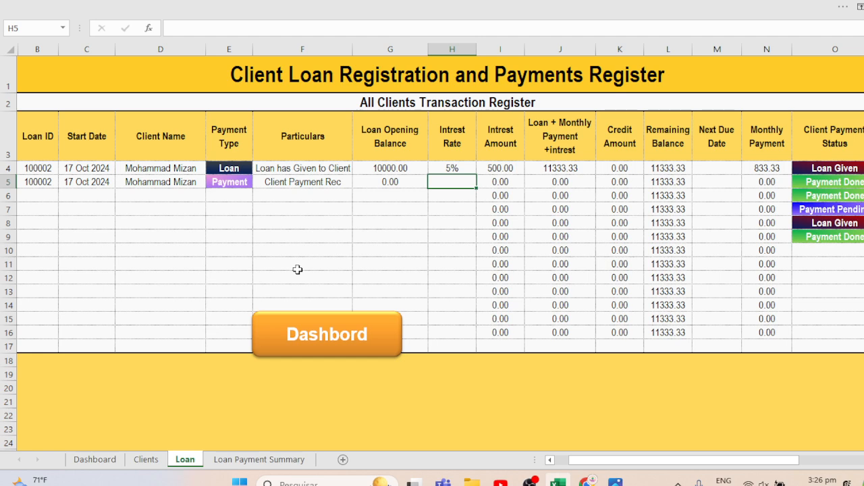
pyautogui.write('0')
pyautogui.press('Tab')
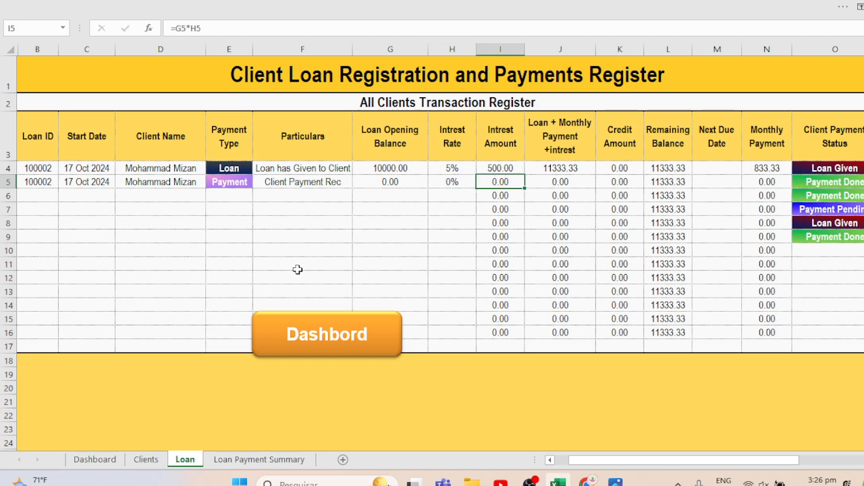
# Record an 833.33 credit amount, bringing the remaining balance to 10500.00.
pyautogui.press('Tab')
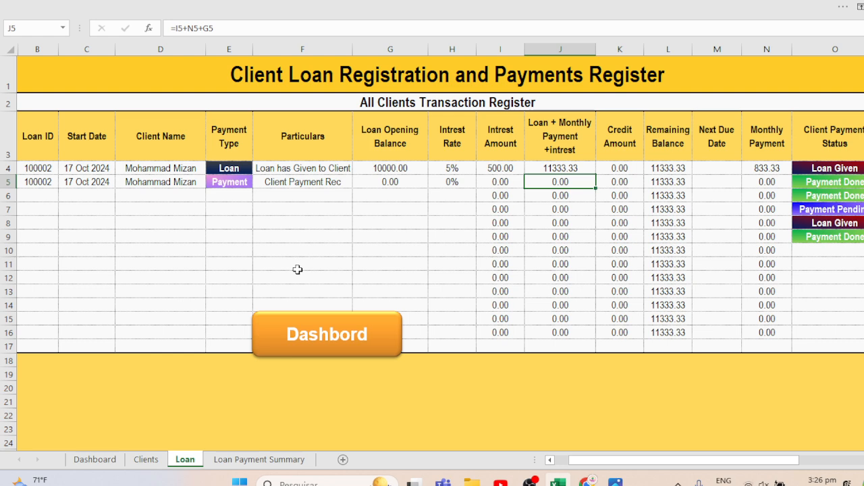
pyautogui.press('Left')
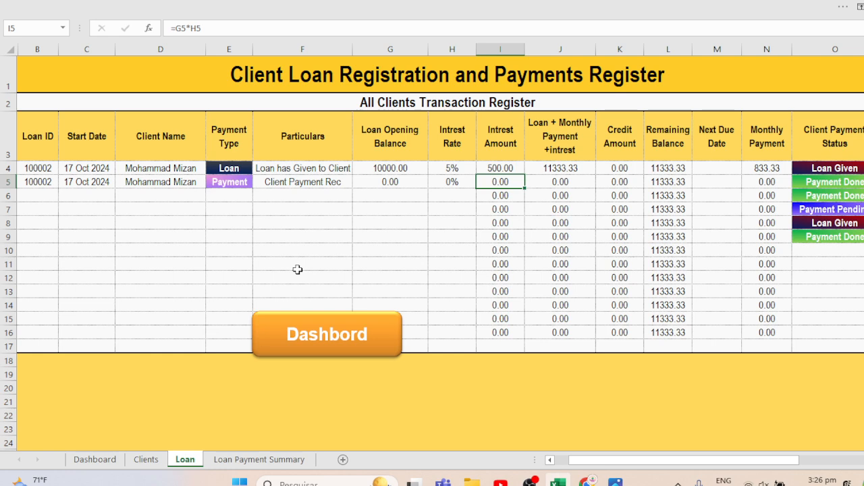
pyautogui.press('Left')
pyautogui.press('Left')
pyautogui.press('Right')
pyautogui.press('Right')
pyautogui.press('Right')
pyautogui.press('Right')
pyautogui.press('Right')
pyautogui.press('Right')
pyautogui.press('Right')
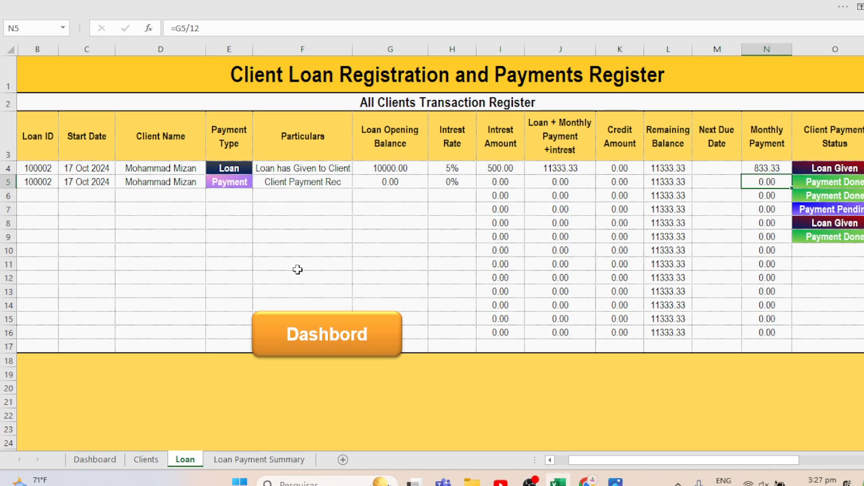
pyautogui.press('Left')
pyautogui.press('Left')
pyautogui.press('Left')
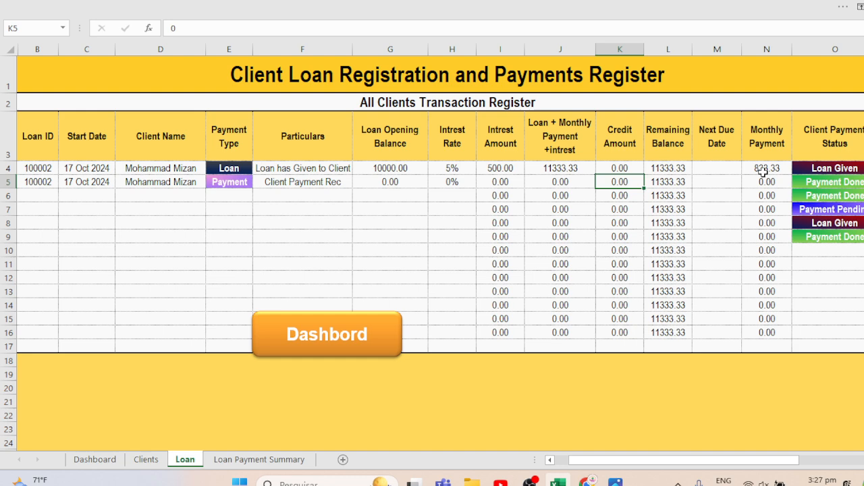
pyautogui.write('8.')
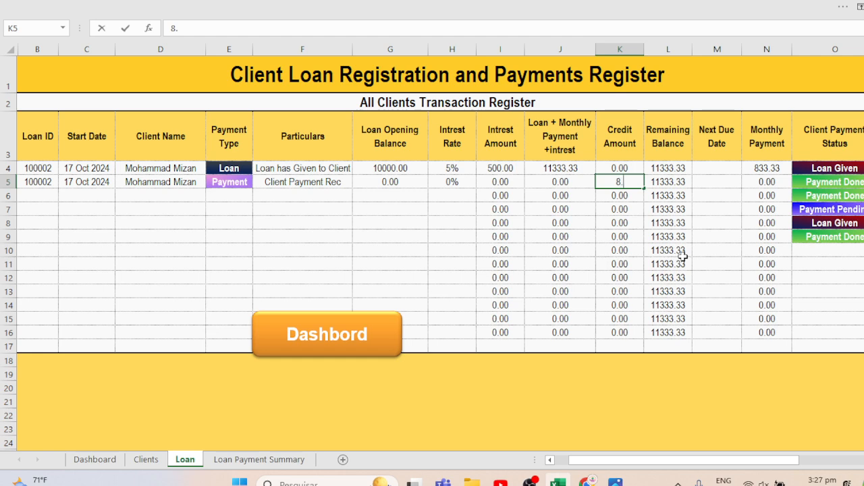
pyautogui.press('BackSpace')
pyautogui.write('33.33')
pyautogui.press('Return')
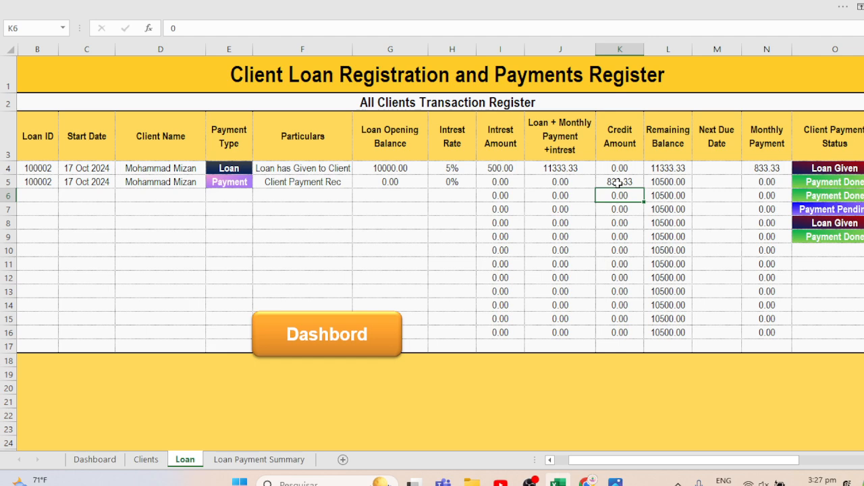
# Start row 6 with the loan ID, today's date and the client's name.
pyautogui.click(42, 200)
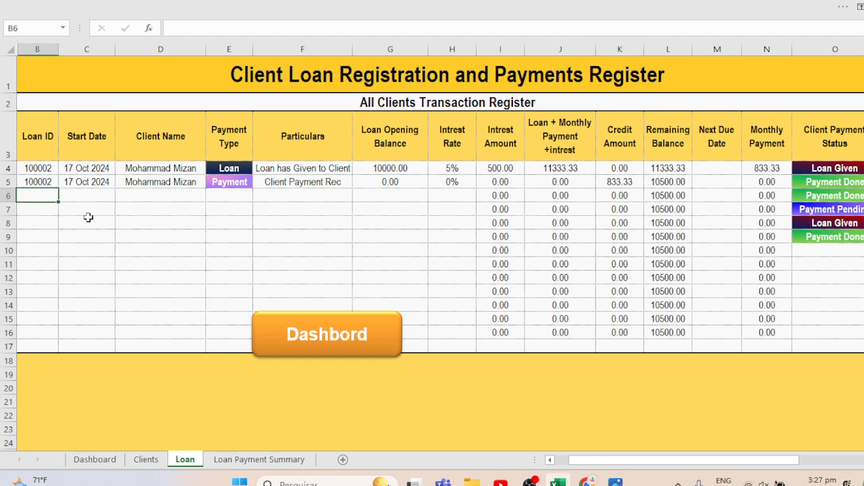
pyautogui.write('1000')
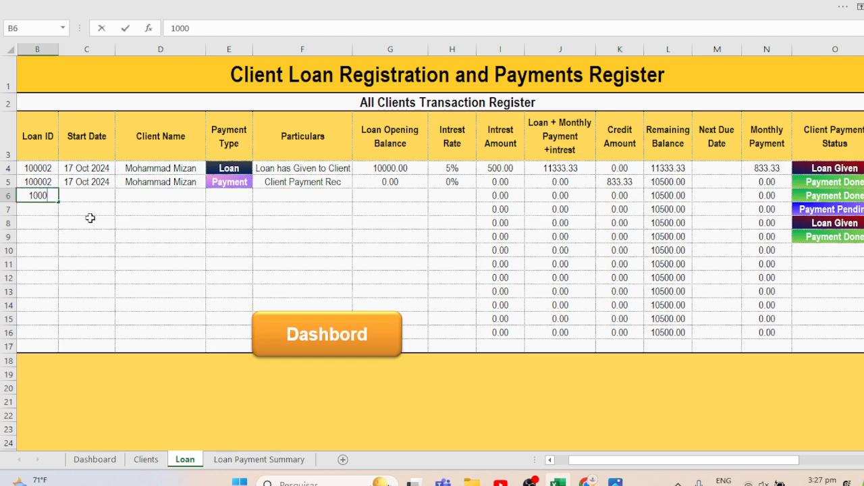
pyautogui.write('02')
pyautogui.press('Tab')
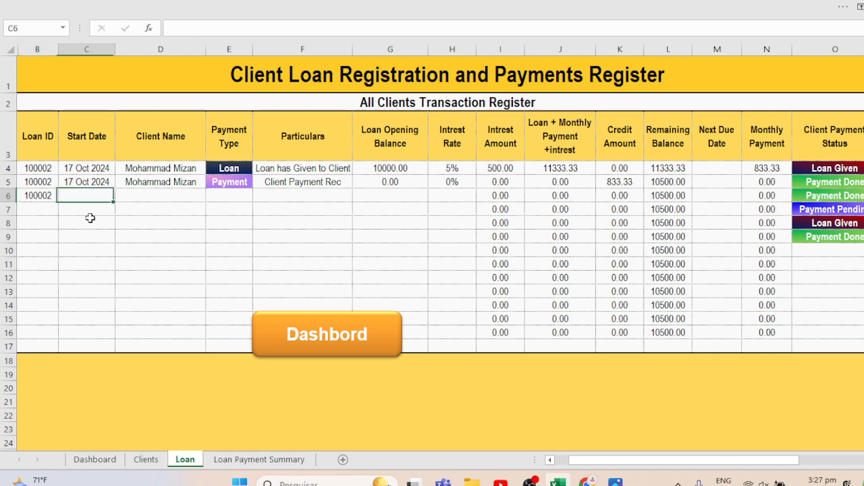
pyautogui.hotkey('ctrl', ';')
pyautogui.press('Tab')
pyautogui.write('Mohammad Mizan')
pyautogui.press('Tab')
pyautogui.press('Tab')
# Set the payment type to Payment by copying it from row 5 after the typed entry was rejected.
pyautogui.write('p')
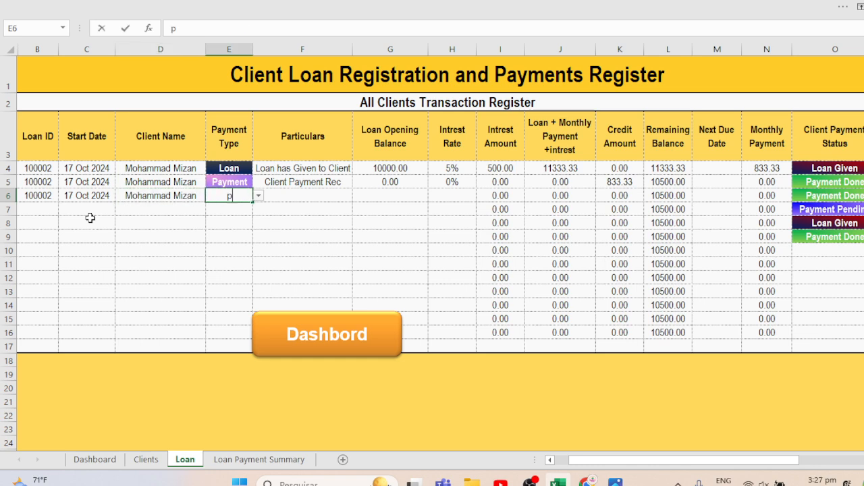
pyautogui.write('ayment')
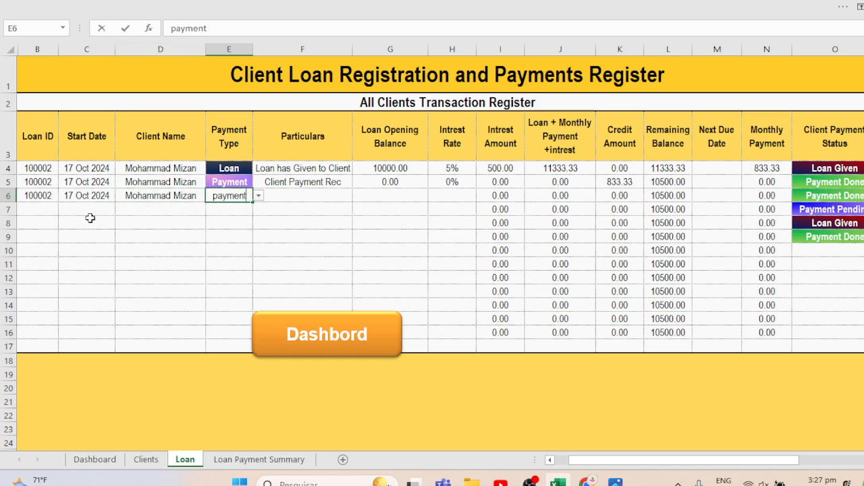
pyautogui.press('Tab')
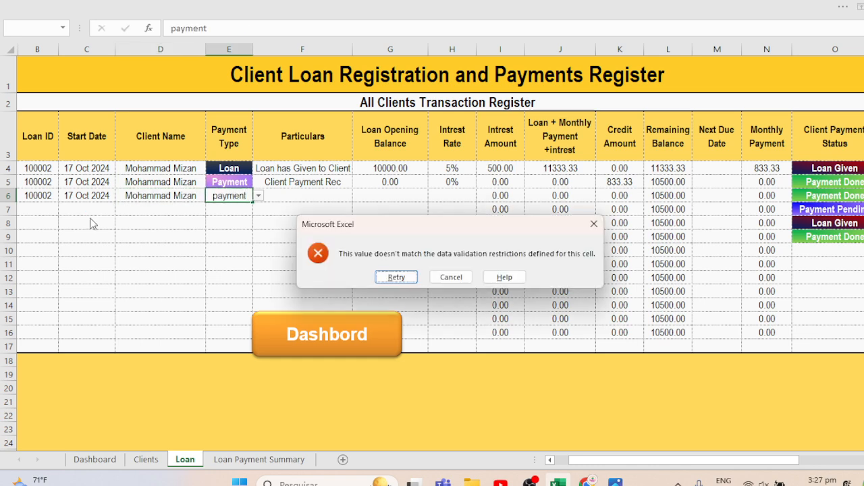
pyautogui.click(467, 280)
pyautogui.click(231, 192)
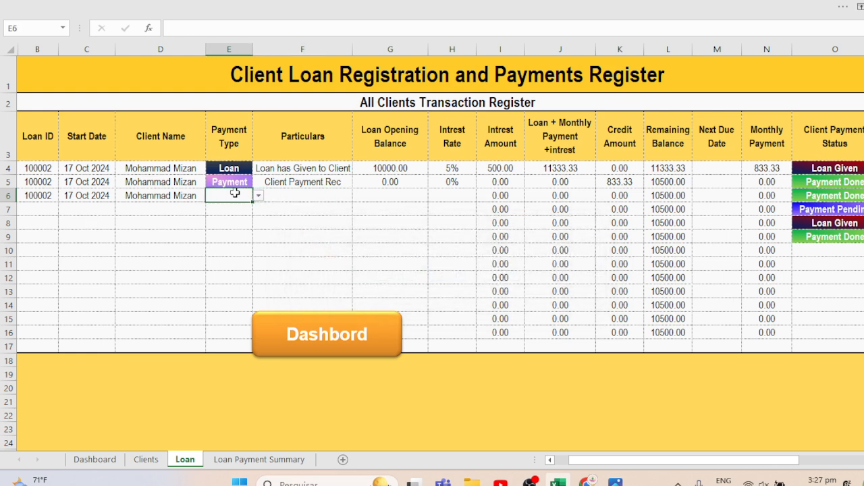
pyautogui.click(226, 181)
pyautogui.hotkey('ctrl', 'c')
pyautogui.press('Down')
pyautogui.press('Return')
pyautogui.press('Right')
# Fill in 'Client Payment Rec' as the particulars, 0 opening balance and 0% interest.
pyautogui.press('Up')
pyautogui.hotkey('ctrl', 'c')
pyautogui.press('Down')
pyautogui.write('c')
pyautogui.press('Tab')
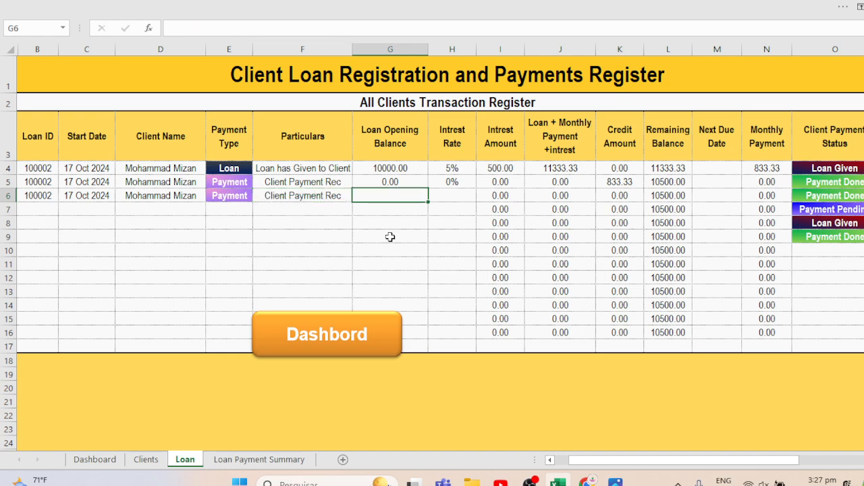
pyautogui.write('0')
pyautogui.press('Tab')
pyautogui.write('0')
pyautogui.press('Tab')
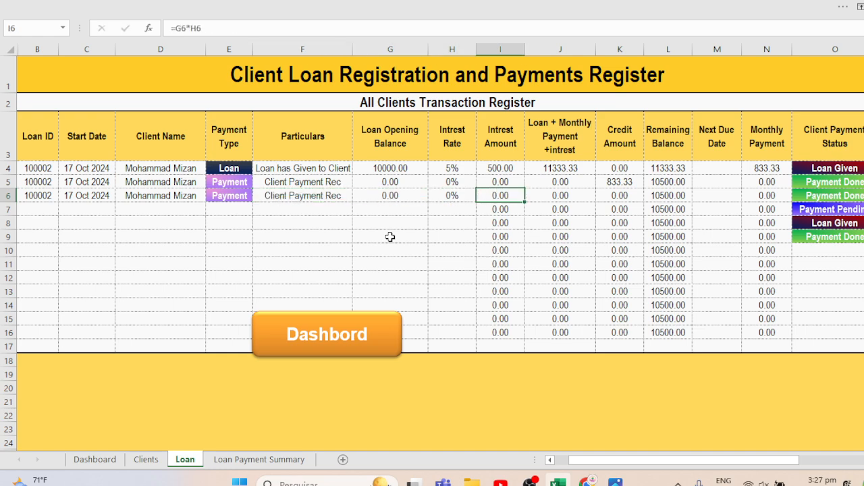
pyautogui.press('Tab')
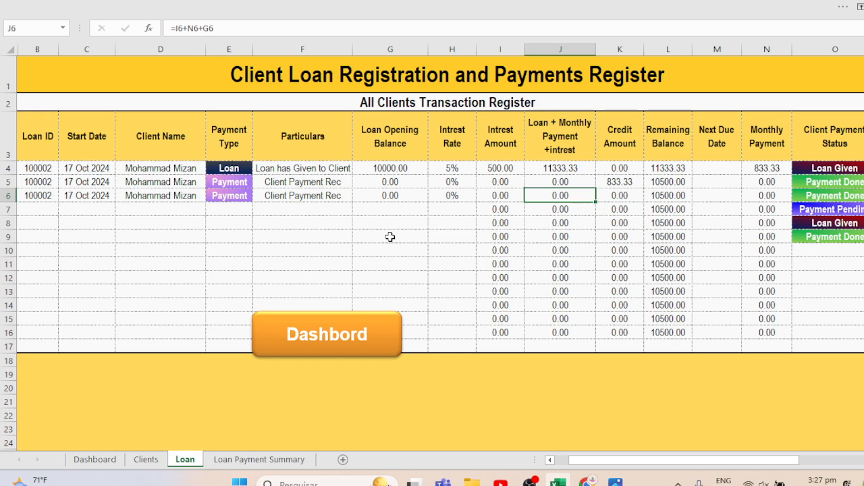
pyautogui.press('Tab')
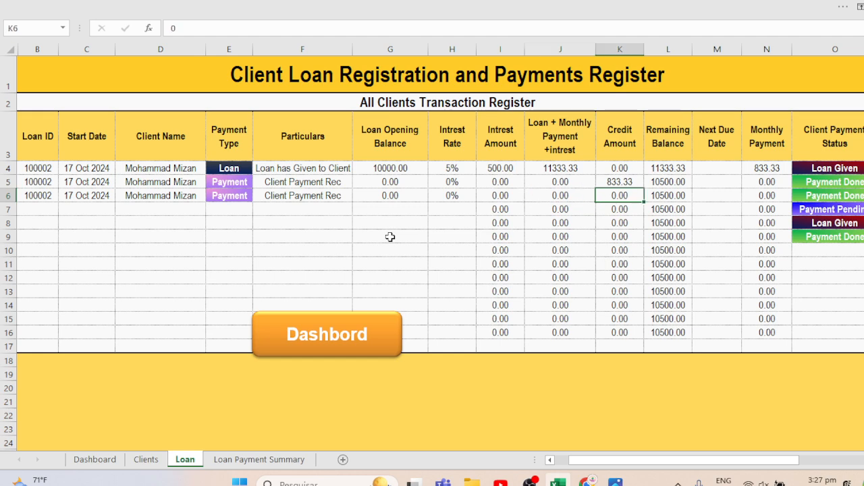
# Record an 833.33 credit, lowering the balance to 9666.67, and return to the dashboard.
pyautogui.write('833')
pyautogui.write('.33')
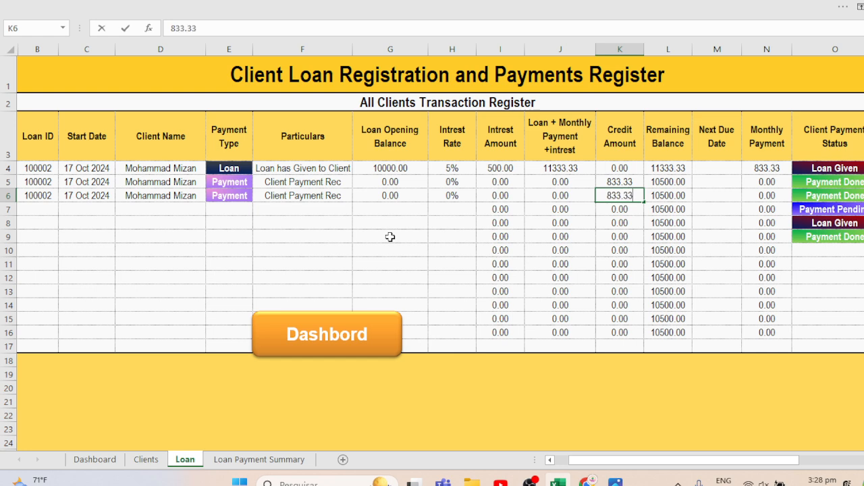
pyautogui.press('Return')
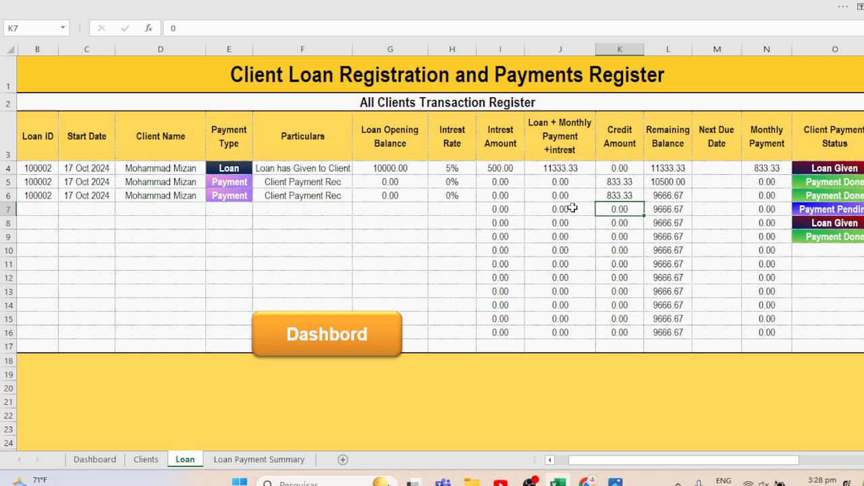
pyautogui.click(41, 207)
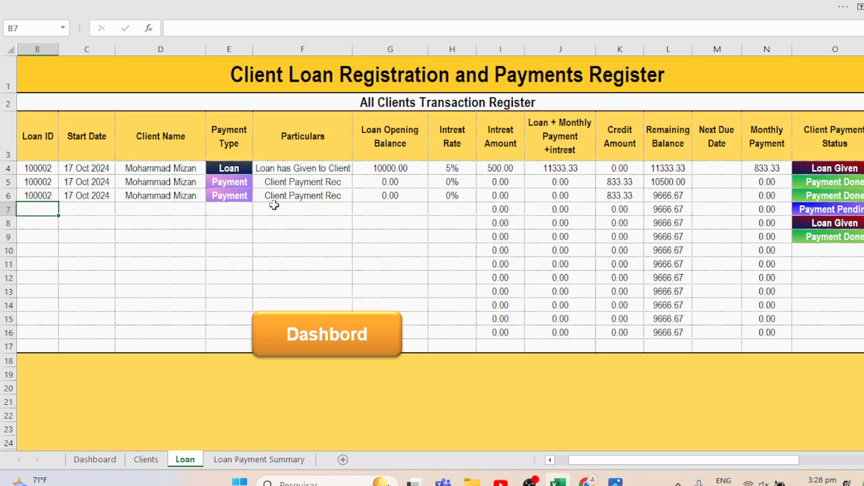
pyautogui.click(333, 327)
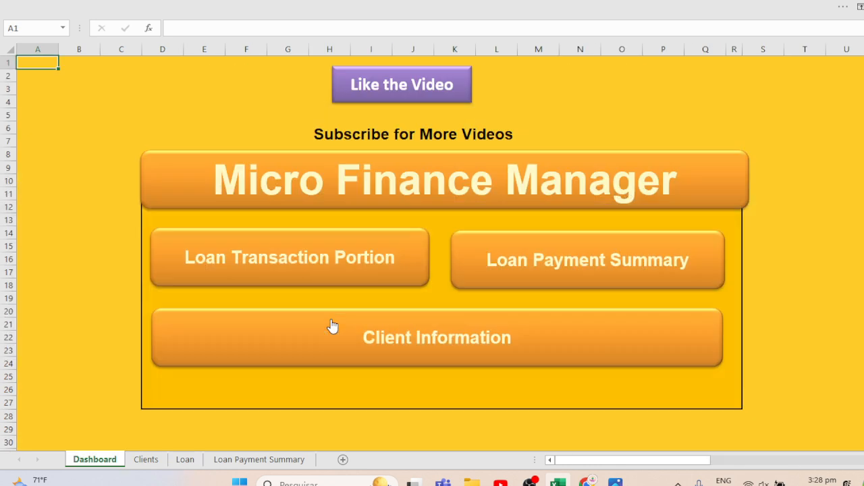
# On the Loan Payment Summary sheet, choose the client in M2 to show their ledger.
pyautogui.click(508, 265)
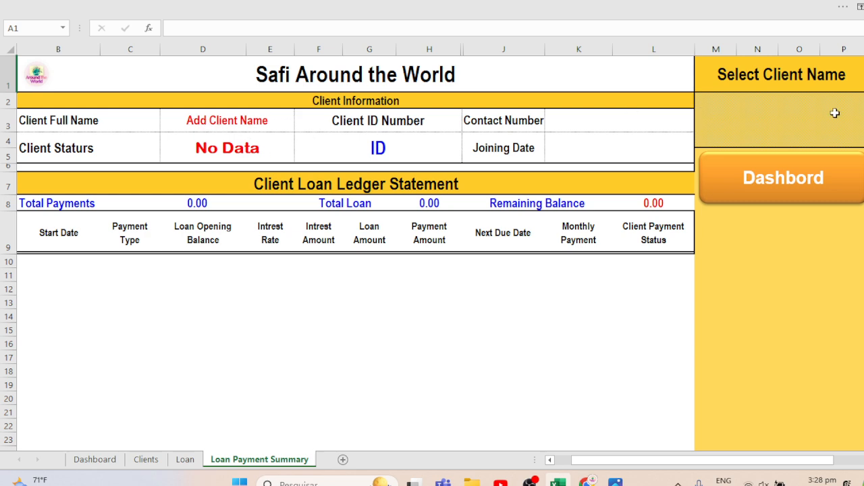
pyautogui.click(804, 111)
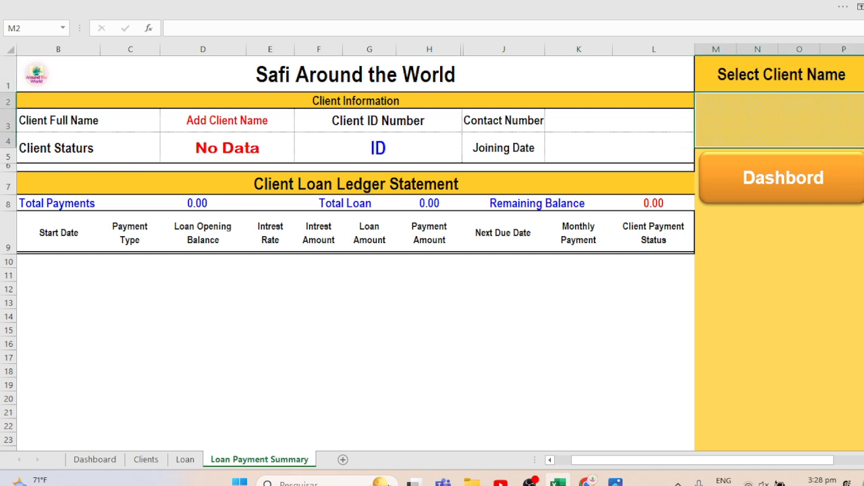
pyautogui.click(863, 102)
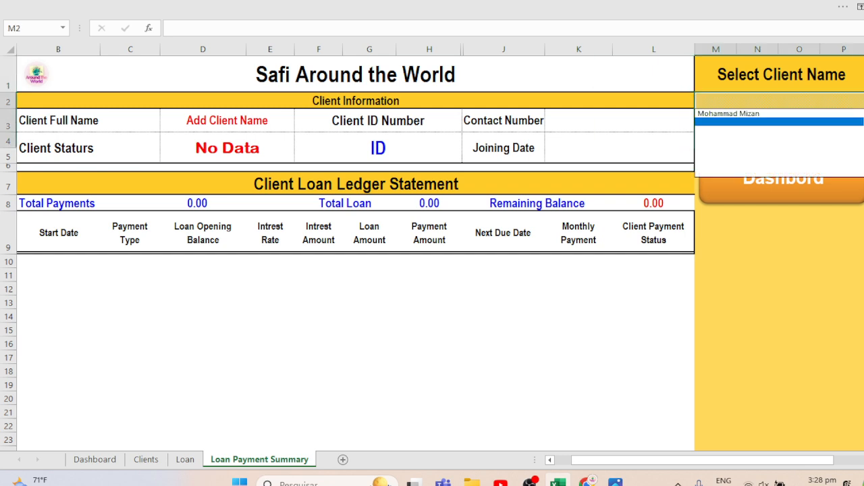
pyautogui.click(732, 114)
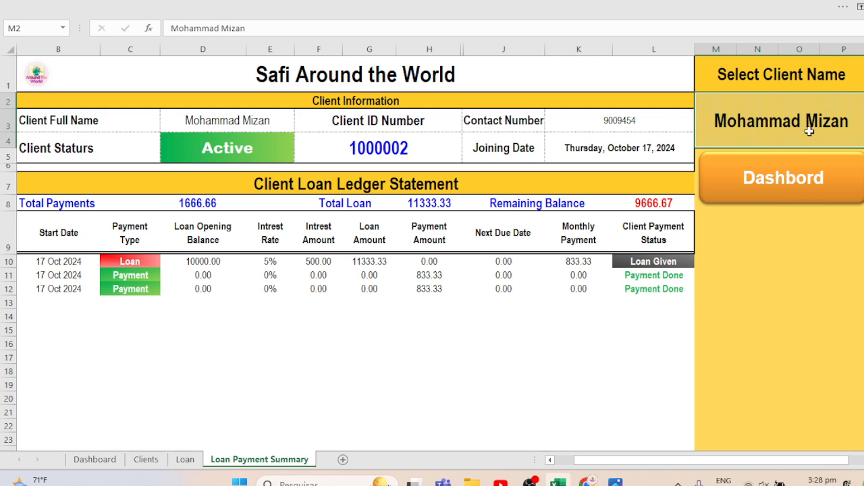
# Clear the client selection and pick the client again to refill the ledger showing 9666.67 remaining.
pyautogui.press('Delete')
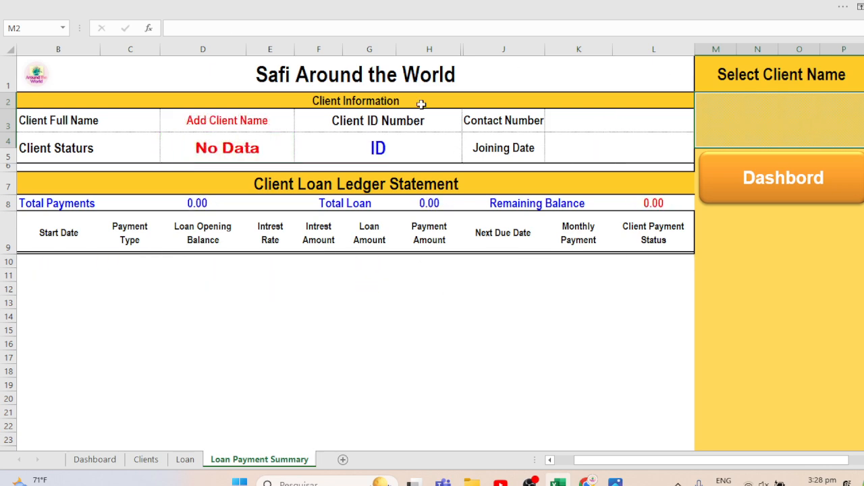
pyautogui.click(863, 102)
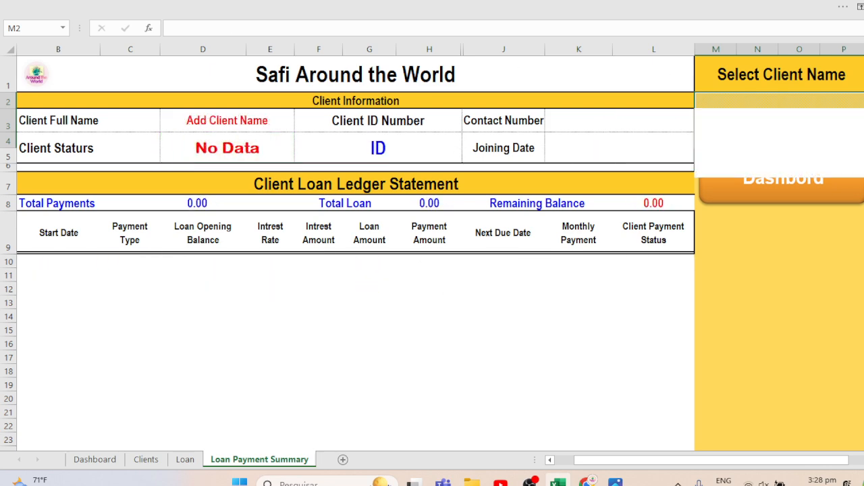
pyautogui.click(863, 114)
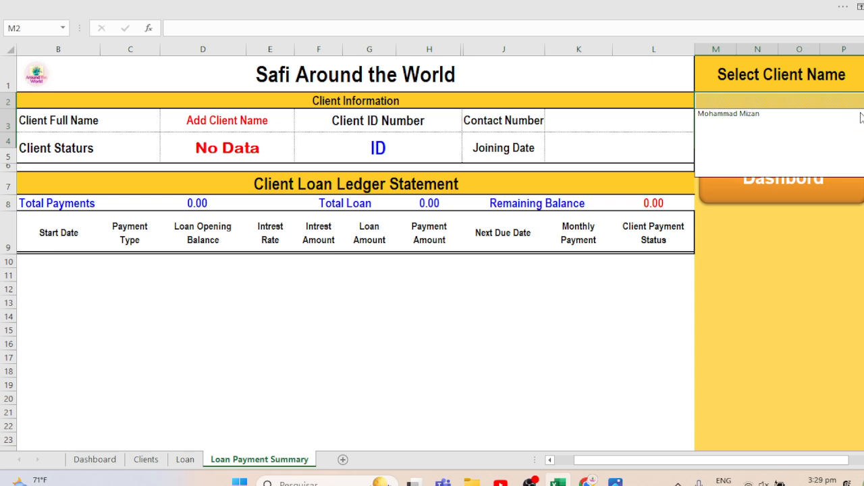
pyautogui.click(829, 116)
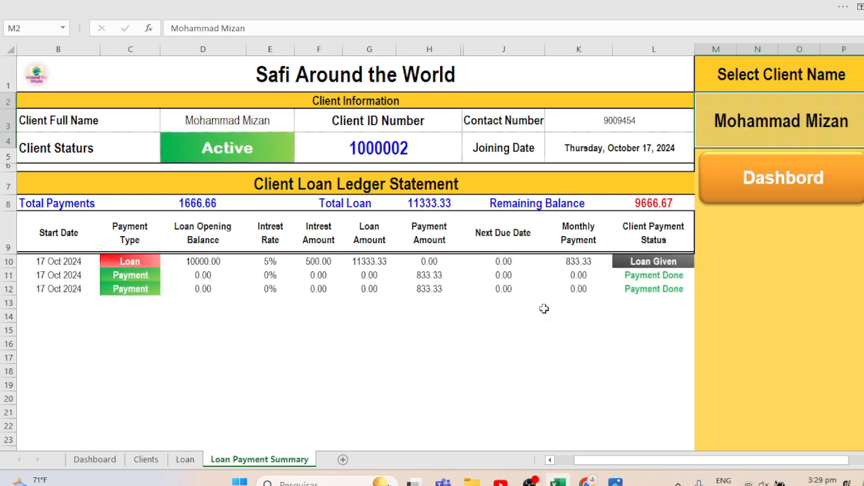
# On the Client Information Sheet, enter the second client's name, ID and contact number in row 4.
pyautogui.click(809, 168)
pyautogui.click(362, 337)
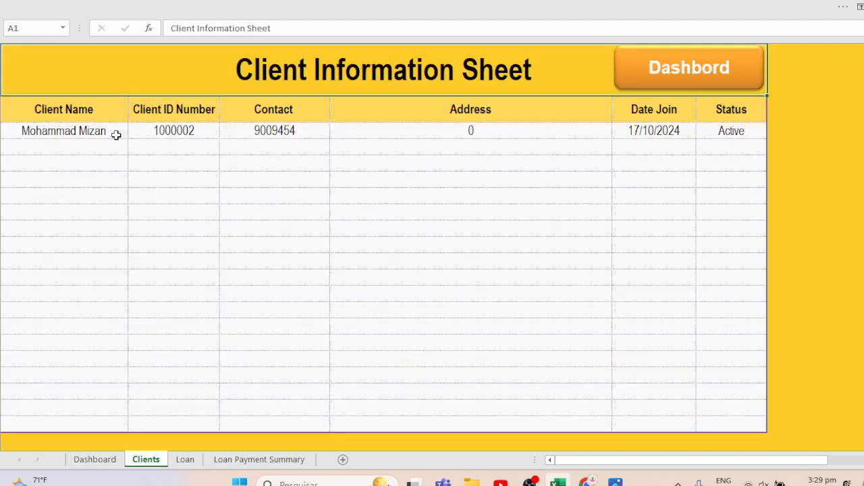
pyautogui.click(67, 148)
pyautogui.write('Naveed Khan')
pyautogui.press('Tab')
pyautogui.write('1000034')
pyautogui.press('Tab')
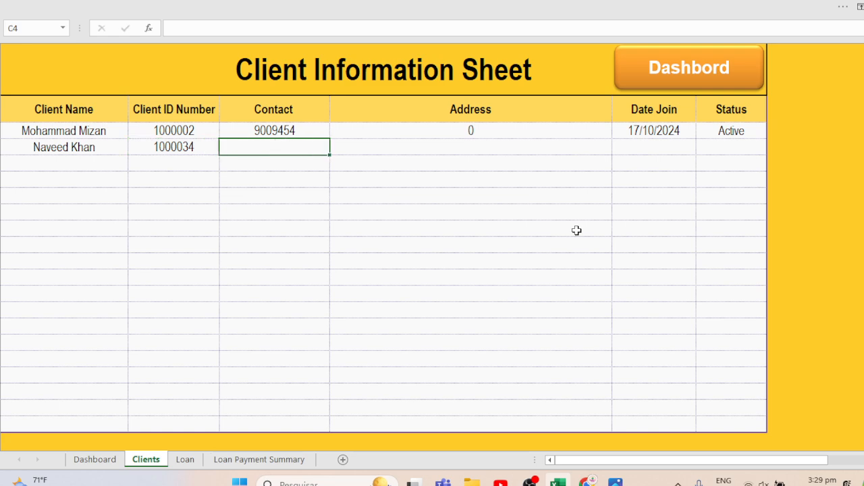
pyautogui.write('89749379')
pyautogui.press('Tab')
# Complete the record with address 0, join date 17/10/2024 and Active status, then return to the Dashboard.
pyautogui.write('0')
pyautogui.press('Tab')
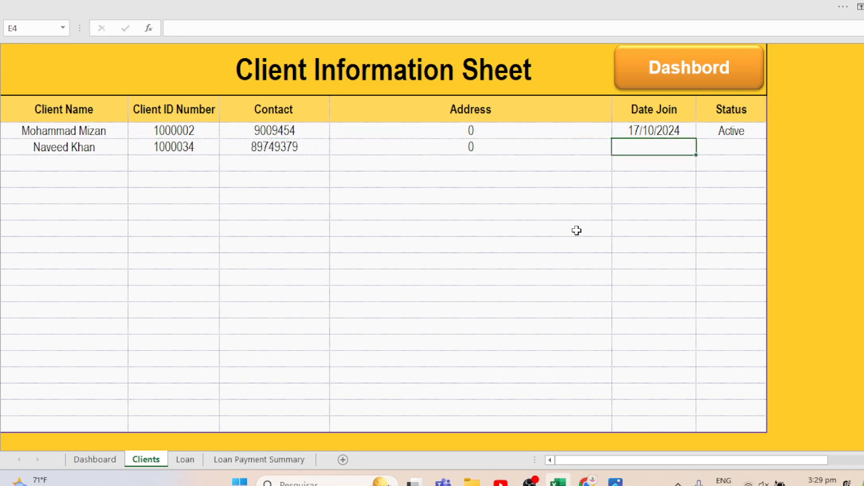
pyautogui.hotkey('ctrl', ';')
pyautogui.press('Tab')
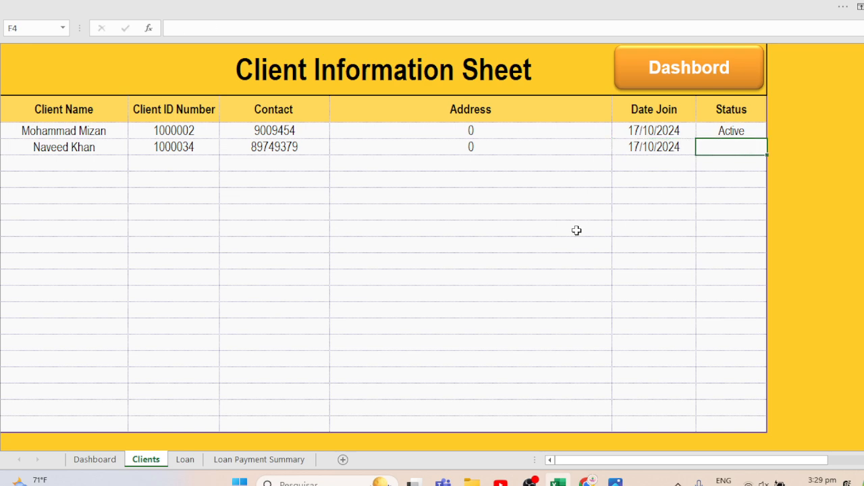
pyautogui.write('A')
pyautogui.press('Return')
pyautogui.hotkey('ctrl', 'Down')
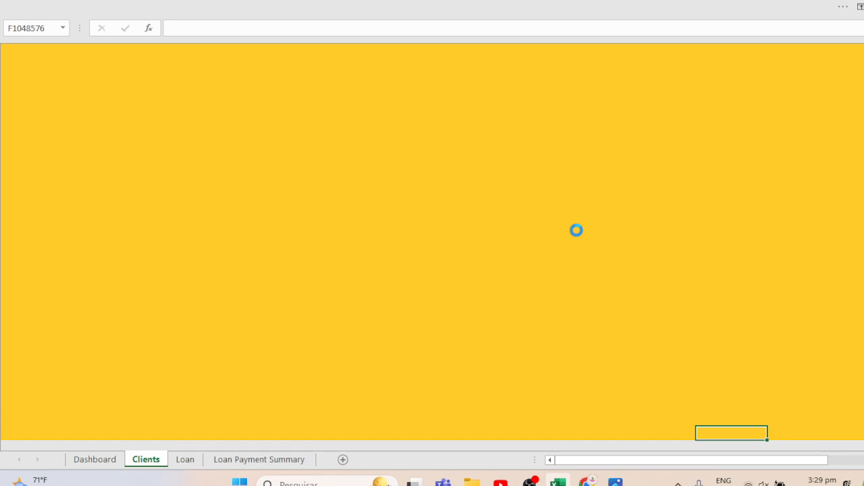
pyautogui.hotkey('ctrl', 'Up')
pyautogui.hotkey('ctrl', 'Up')
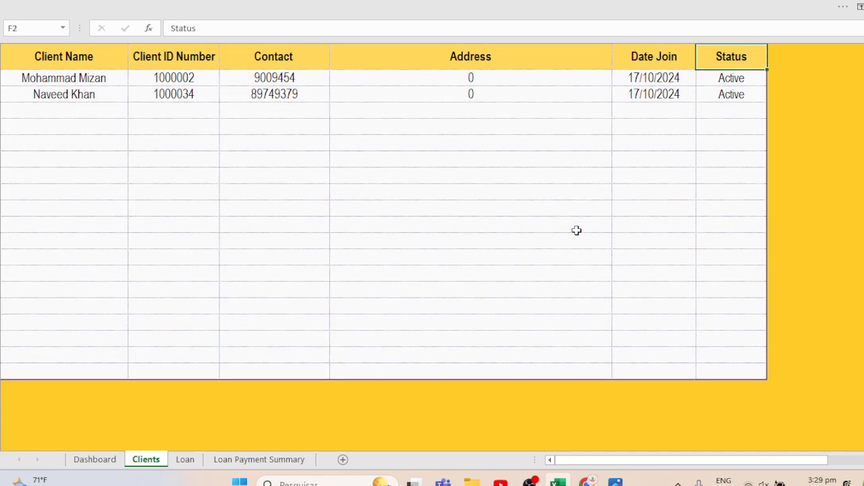
pyautogui.hotkey('ctrl', 'Up')
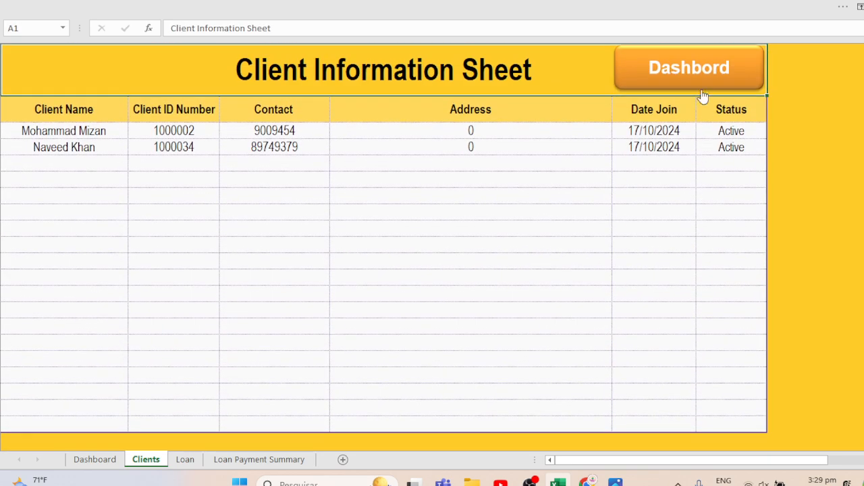
pyautogui.click(710, 64)
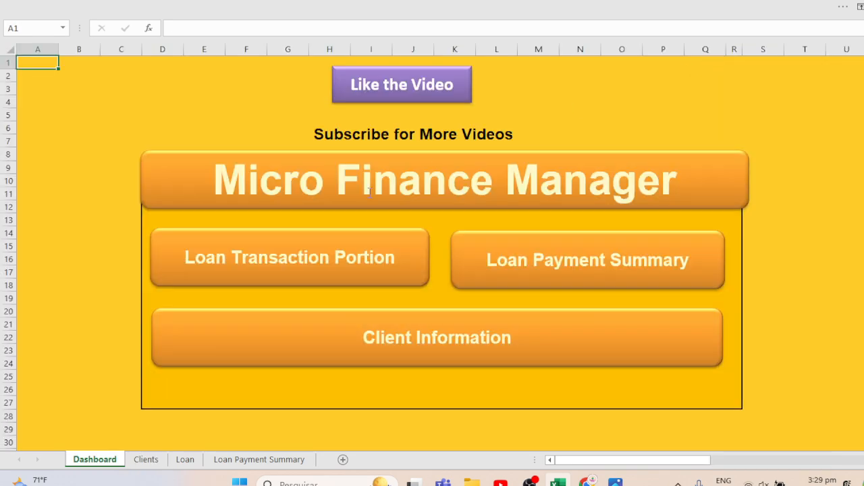
# In the loan register, start row 7 with the loan ID, start date 17 Oct 2024 and the second client.
pyautogui.click(295, 264)
pyautogui.click(43, 211)
pyautogui.write('10000')
pyautogui.write('0')
pyautogui.write('34')
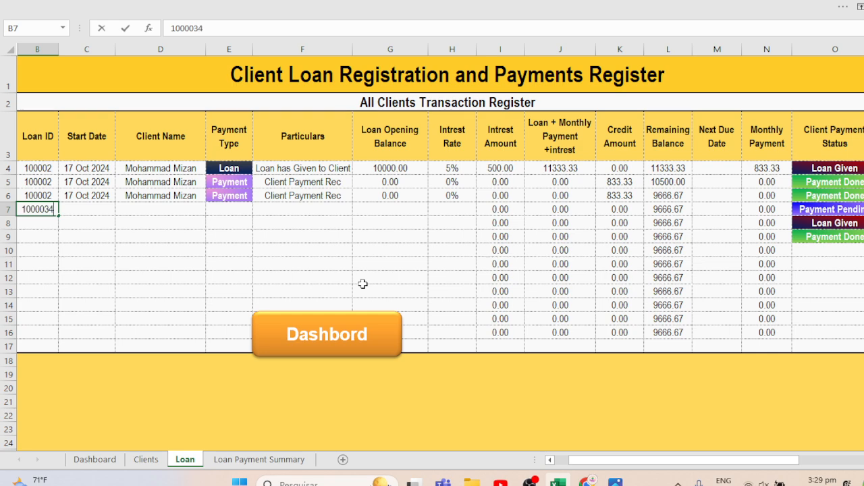
pyautogui.press('Tab')
pyautogui.hotkey('ctrl', ';')
pyautogui.press('Tab')
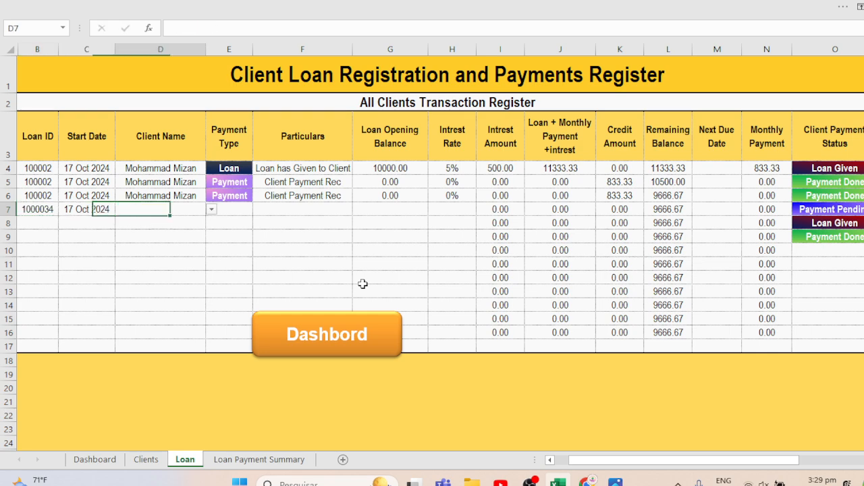
pyautogui.click(212, 210)
pyautogui.scroll(3, 211, 236)
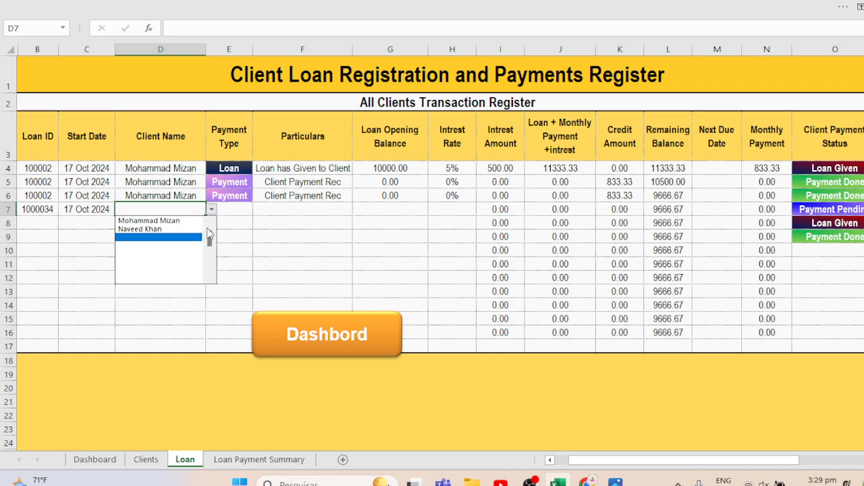
pyautogui.click(179, 230)
# Set the payment type to Loan, accept the suggested particulars, and enter a 70000 opening balance.
pyautogui.click(229, 210)
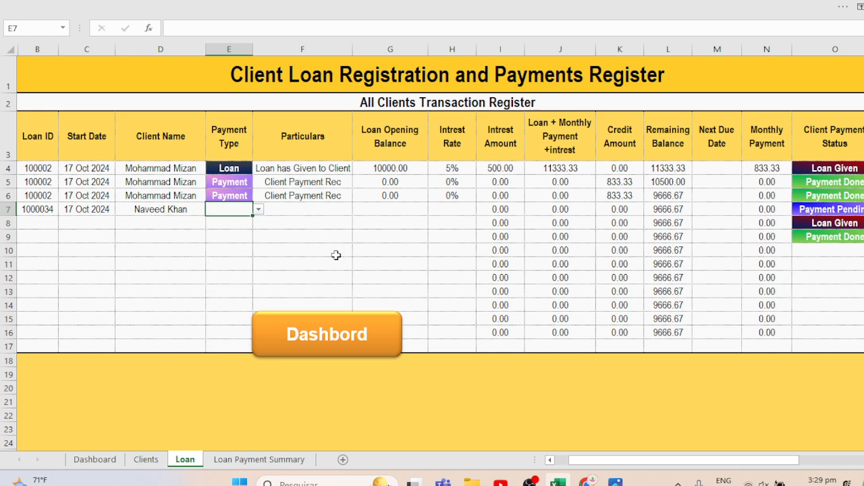
pyautogui.click(260, 211)
pyautogui.click(230, 221)
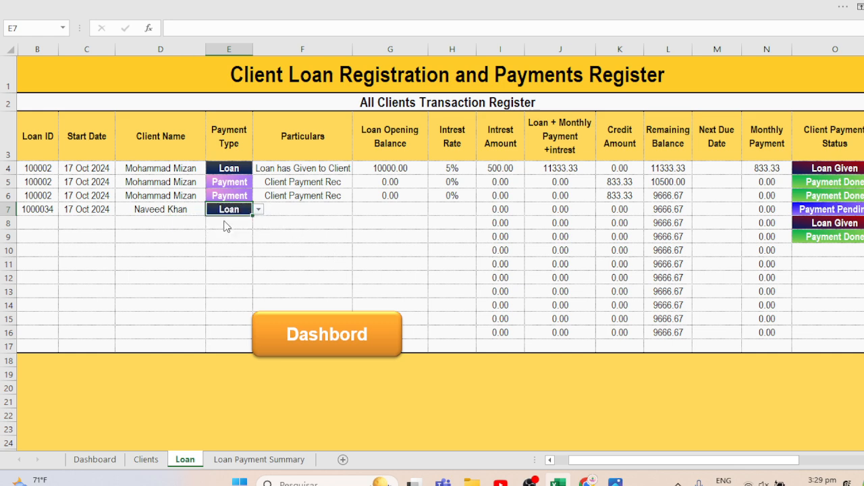
pyautogui.click(287, 210)
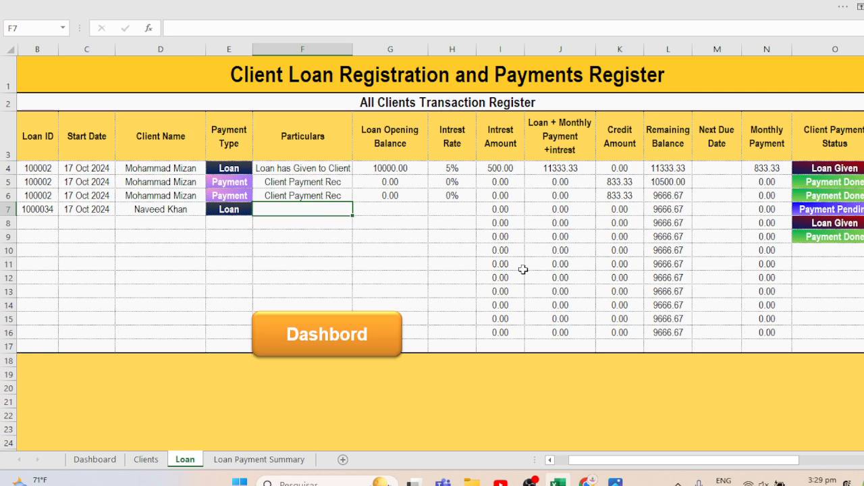
pyautogui.write('l')
pyautogui.press('Tab')
pyautogui.write('70000')
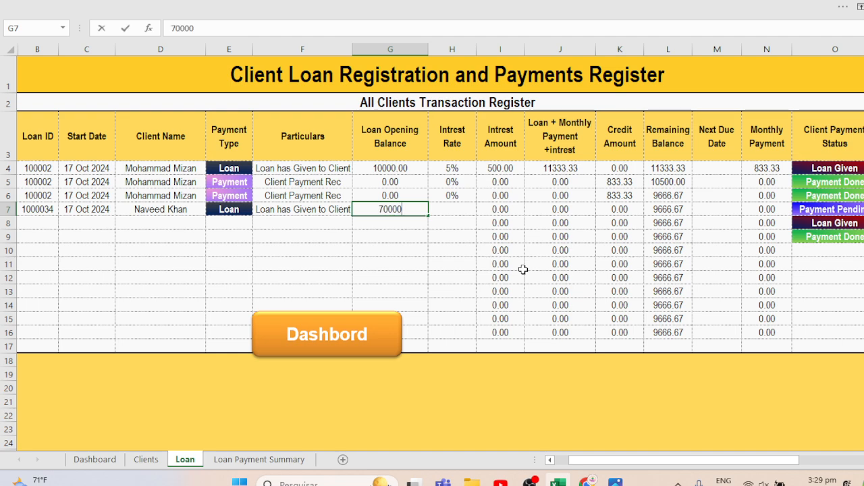
pyautogui.press('Return')
pyautogui.press('Up')
pyautogui.press('Right')
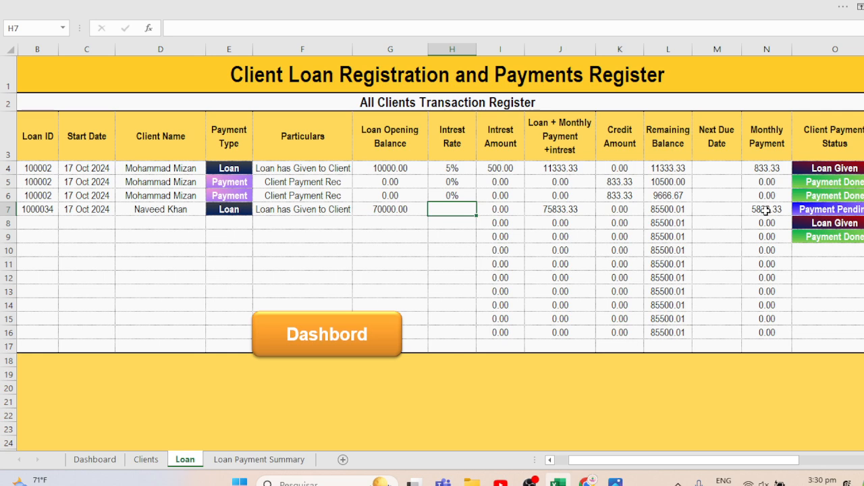
# Give the new loan a 0% interest rate.
pyautogui.write('0')
pyautogui.press('Tab')
pyautogui.press('Down')
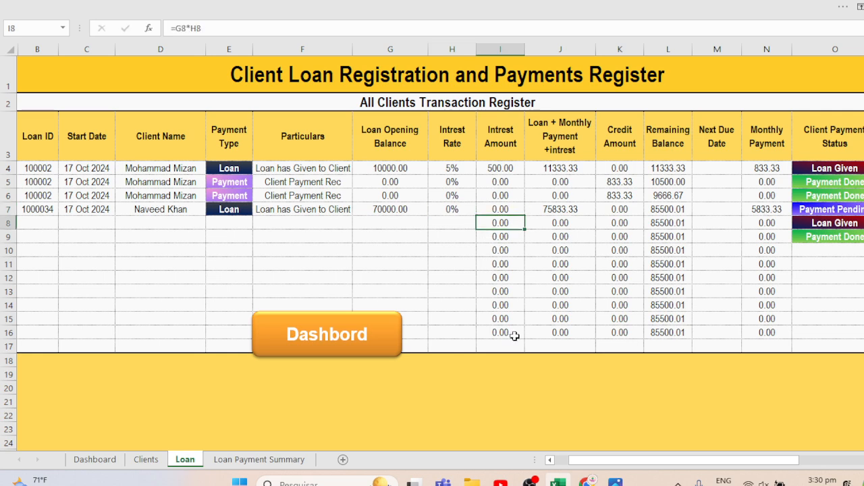
pyautogui.press('Left')
pyautogui.press('Left')
pyautogui.press('Left')
pyautogui.press('Left')
pyautogui.press('Left')
pyautogui.press('Left')
pyautogui.press('Left')
pyautogui.press('Up')
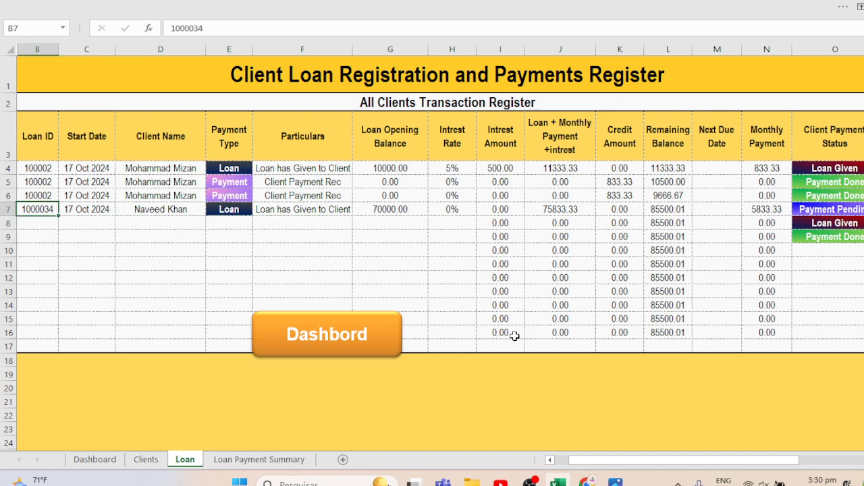
# Copy the new loan's ID and 17 Oct 2024 start date into row 8.
pyautogui.hotkey('ctrl', 'Down')
pyautogui.hotkey('ctrl', 'Up')
pyautogui.hotkey('ctrl', 'c')
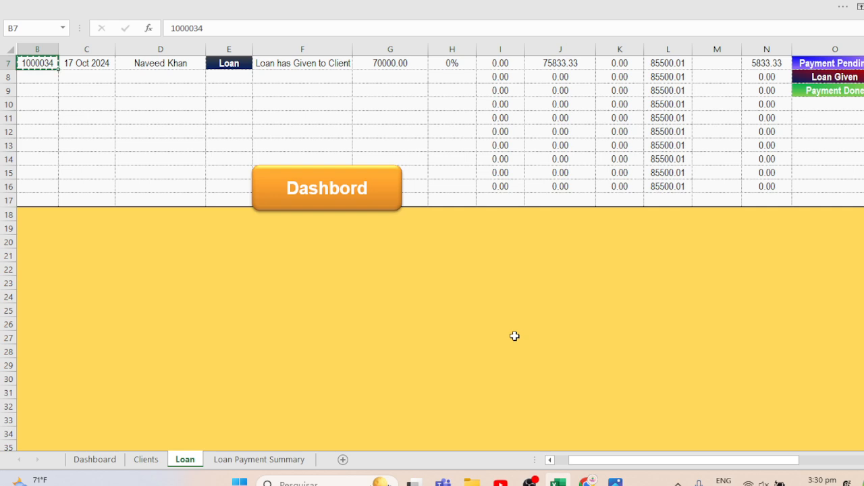
pyautogui.press('Down')
pyautogui.hotkey('ctrl', 'v')
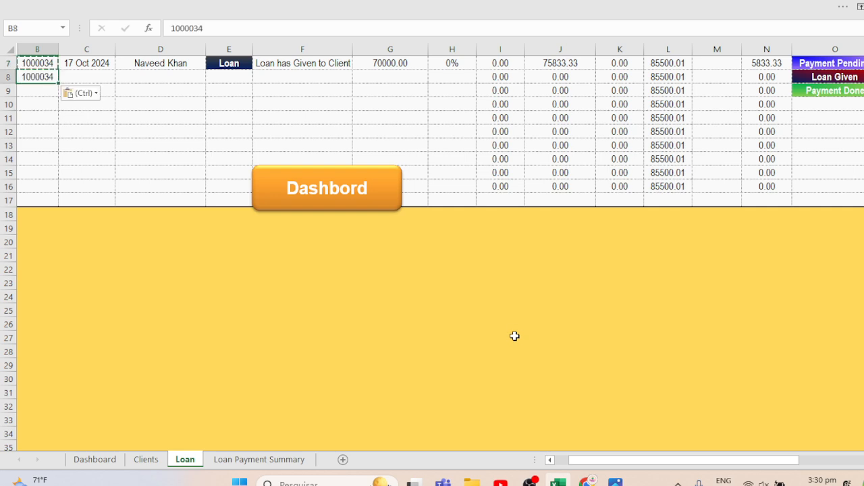
pyautogui.press('Right')
pyautogui.press('Up')
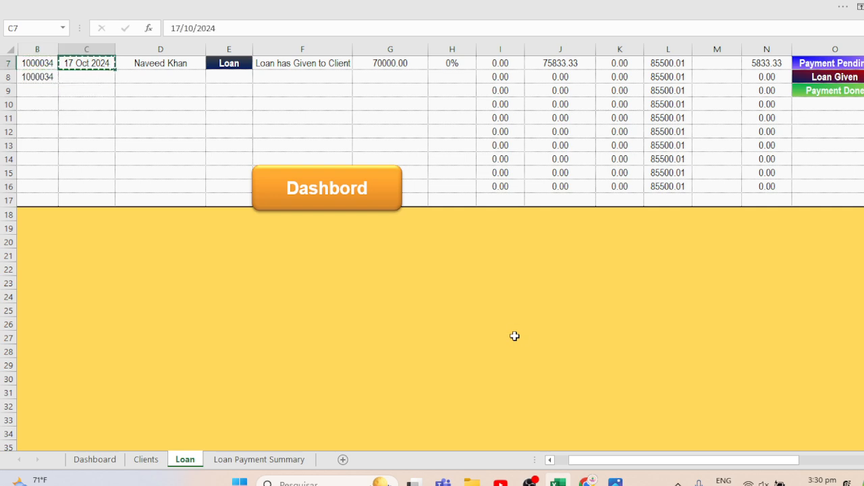
pyautogui.hotkey('ctrl', 'Down')
pyautogui.hotkey('ctrl', 'Up')
pyautogui.hotkey('ctrl', 'c')
pyautogui.press('Down')
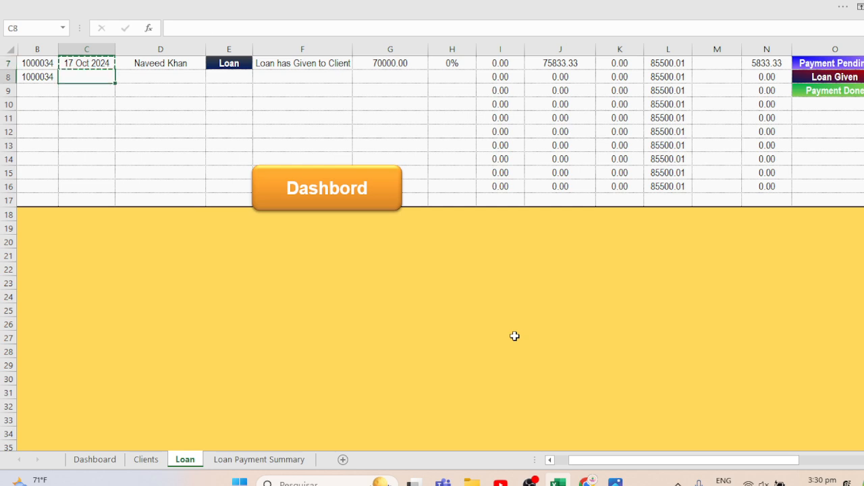
pyautogui.hotkey('ctrl', 'v')
pyautogui.press('Right')
pyautogui.press('Escape')
# Set row 8's client to the second client and its type to Payment.
pyautogui.write('N')
pyautogui.press('Right')
pyautogui.press('Right')
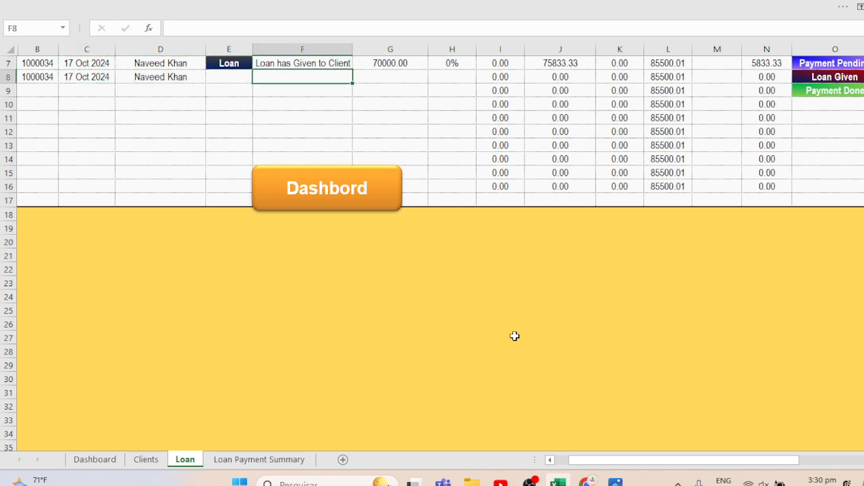
pyautogui.press('Left')
pyautogui.write('p')
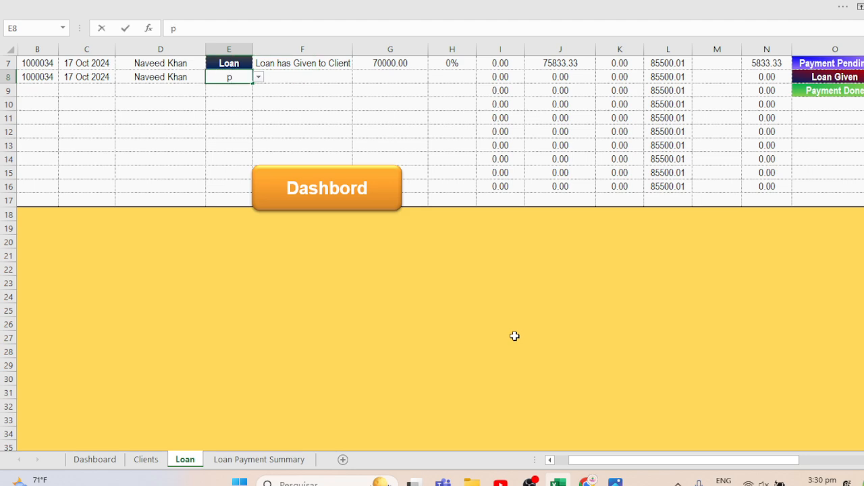
pyautogui.write('ayment')
pyautogui.press('Return')
# Copy the 'Client Payment Rec' particulars from an earlier payment into row 8.
pyautogui.press('Up')
pyautogui.press('Right')
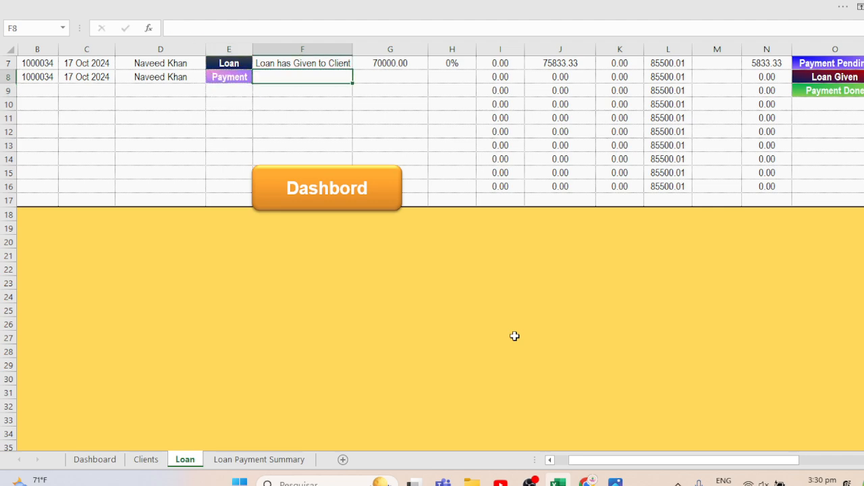
pyautogui.press('Up')
pyautogui.press('Right')
pyautogui.press('Up')
pyautogui.press('Up')
pyautogui.press('Up')
pyautogui.press('Up')
pyautogui.press('Down')
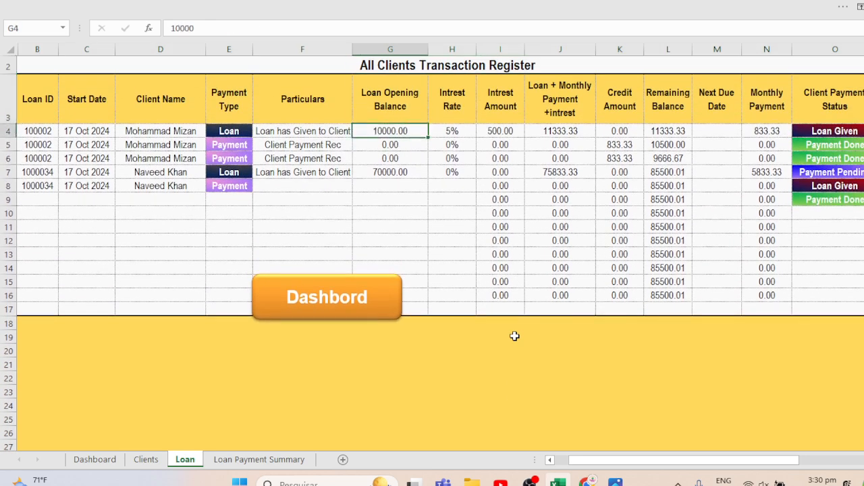
pyautogui.press('Down')
pyautogui.press('Left')
pyautogui.press('Left')
pyautogui.press('Down')
pyautogui.press('Down')
pyautogui.press('Right')
pyautogui.press('Up')
pyautogui.hotkey('ctrl', 'c')
pyautogui.press('Down')
pyautogui.press('Down')
pyautogui.hotkey('ctrl', 'v')
# Enter 0 opening balance, 0% interest and a 5833.33 payment received in row 8.
pyautogui.press('Right')
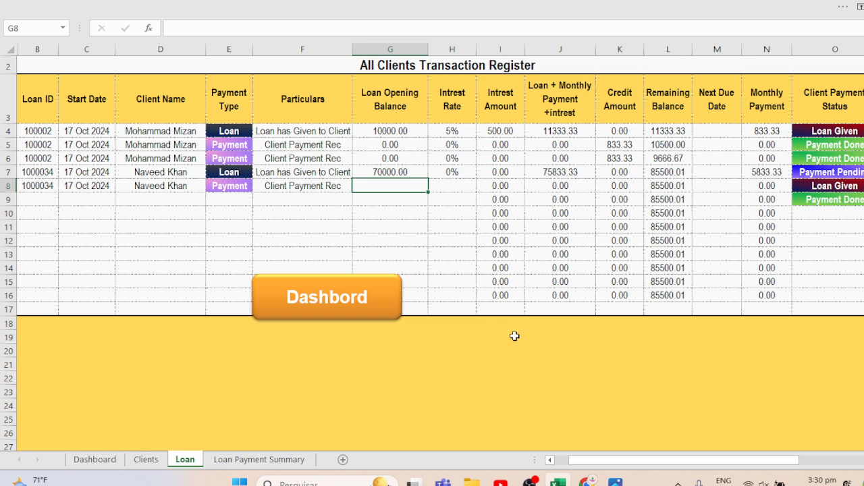
pyautogui.write('0')
pyautogui.press('Right')
pyautogui.write('0')
pyautogui.press('Right')
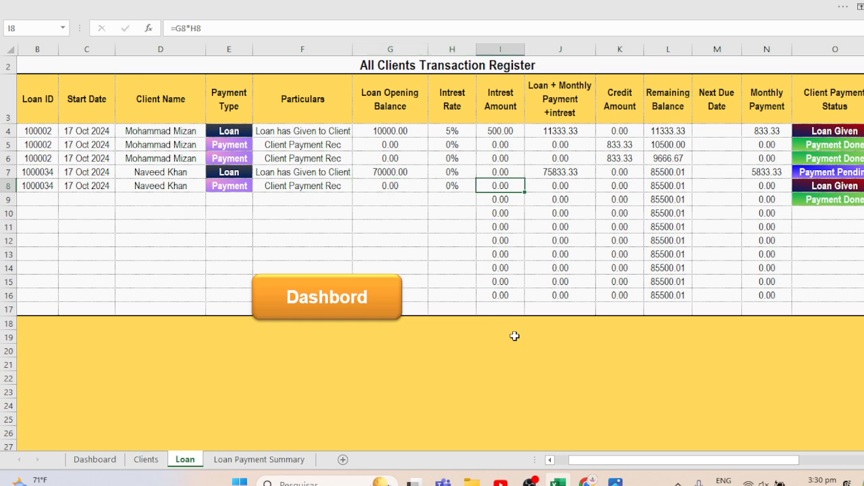
pyautogui.press('Right')
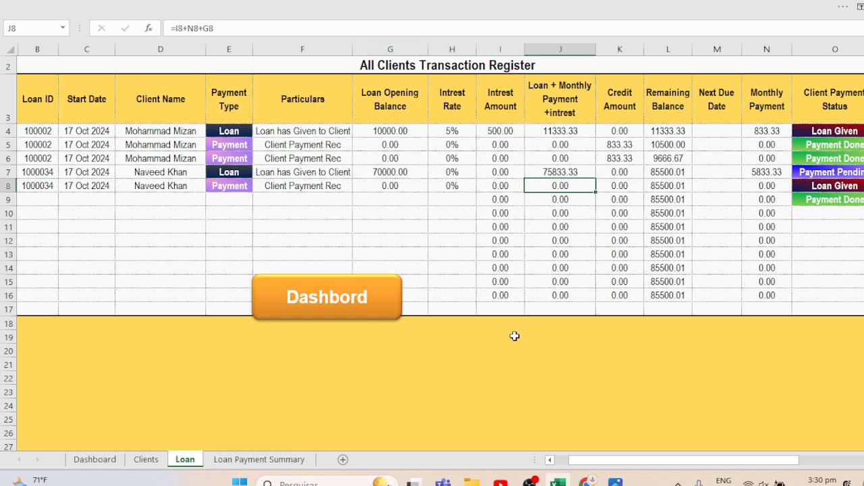
pyautogui.press('Right')
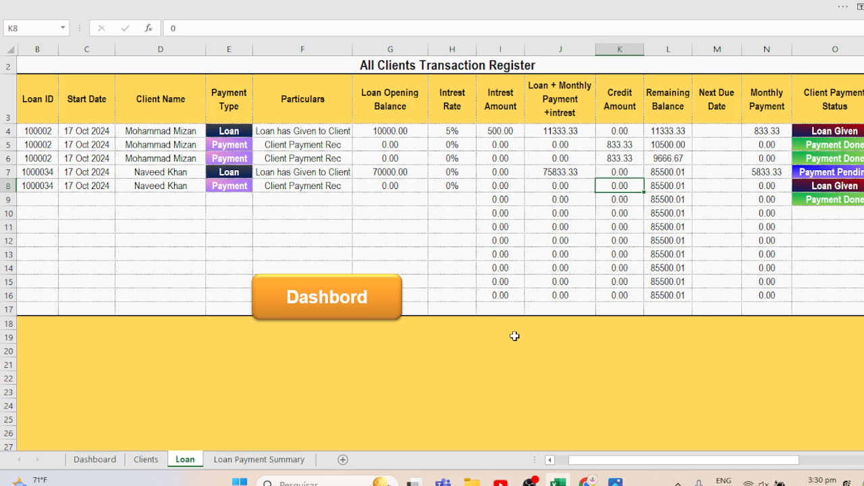
pyautogui.write('5833.33')
pyautogui.press('Return')
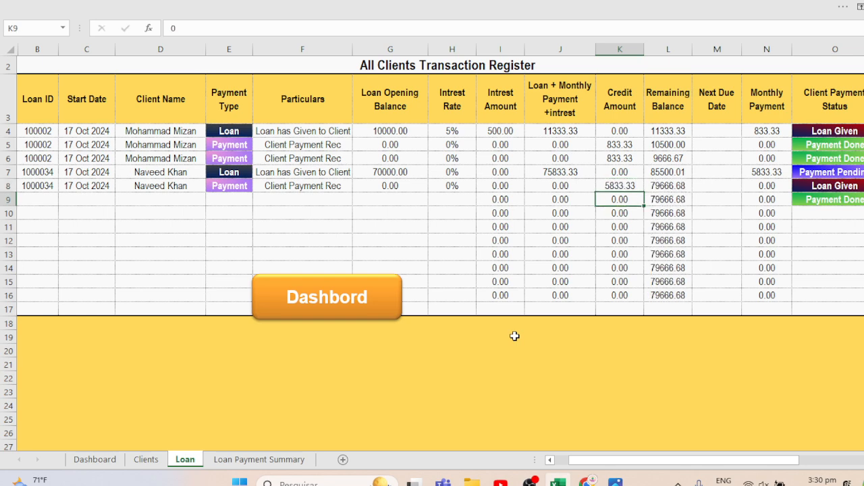
# Set payment status to Loan Given for row 7 and Payment Done for row 8.
pyautogui.click(819, 188)
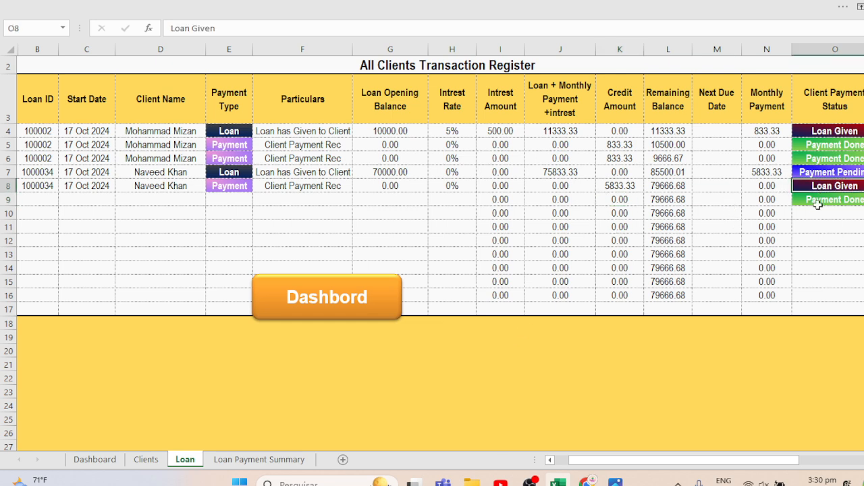
pyautogui.click(824, 160)
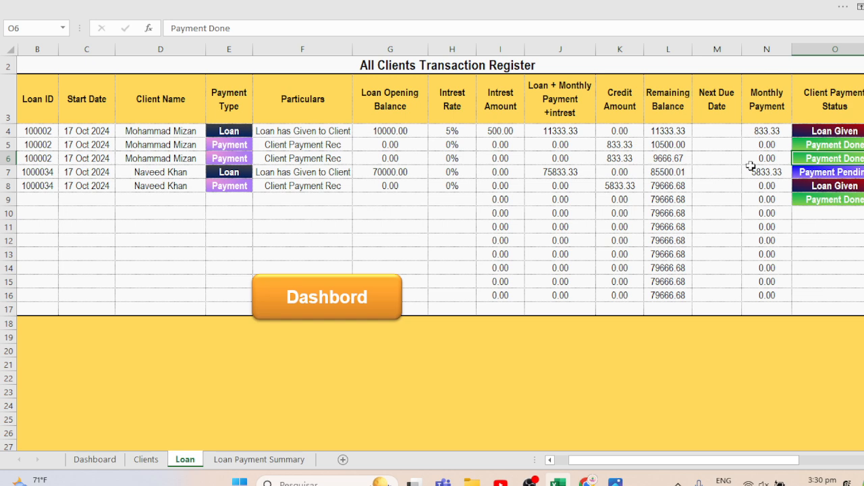
pyautogui.click(826, 131)
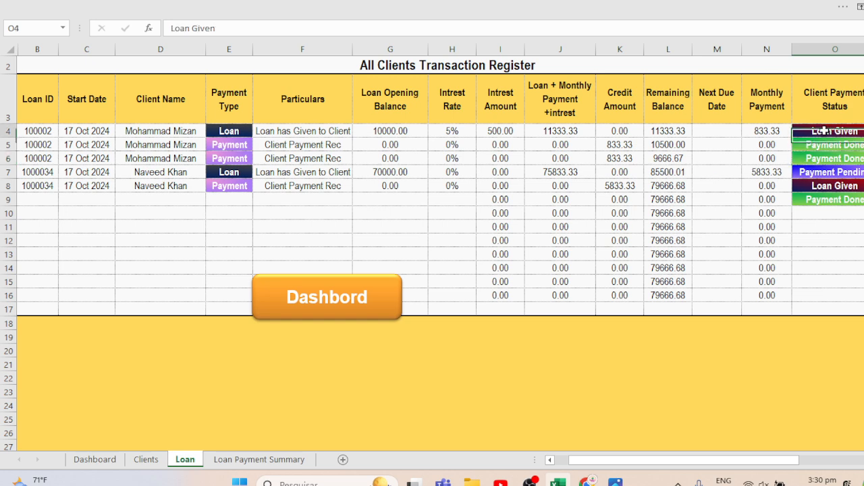
pyautogui.click(827, 147)
pyautogui.click(826, 162)
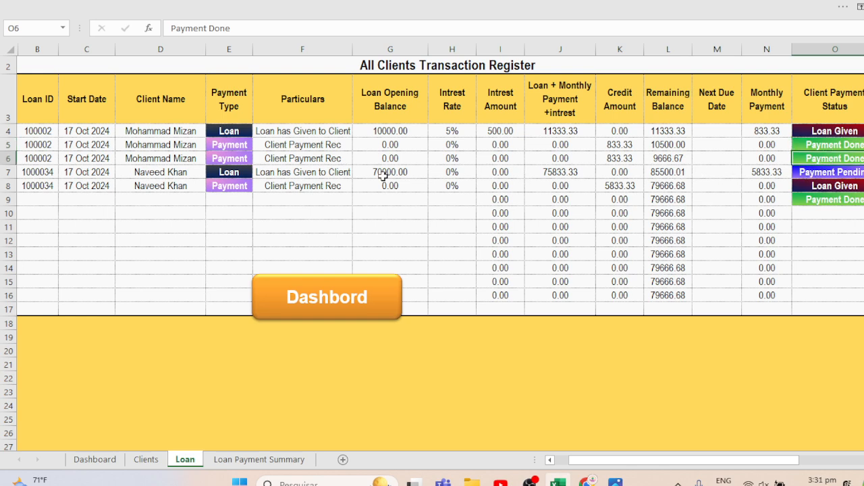
pyautogui.click(832, 176)
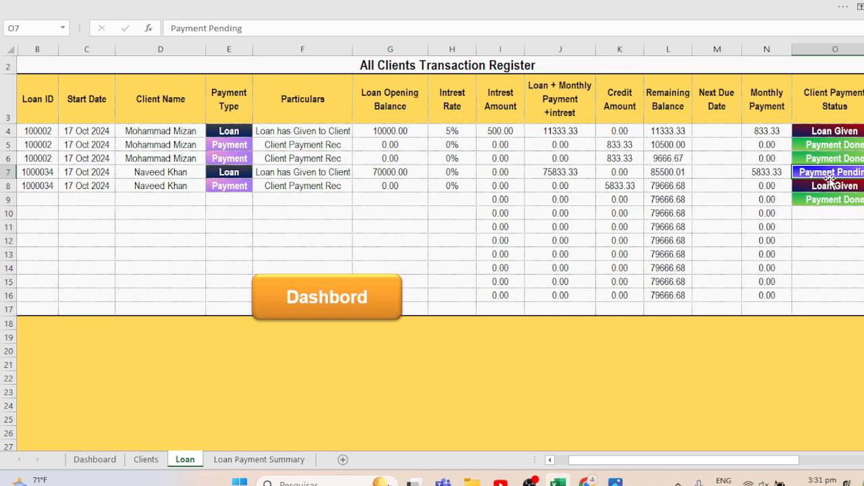
pyautogui.write('Loan Given')
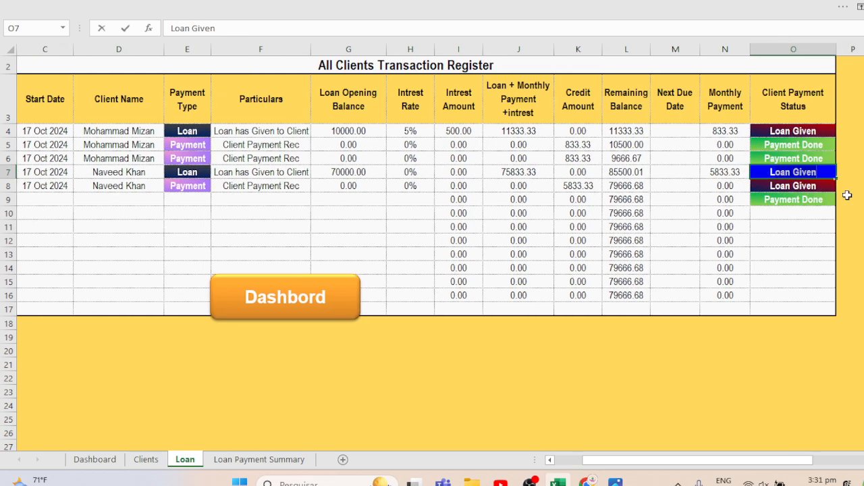
pyautogui.press('Return')
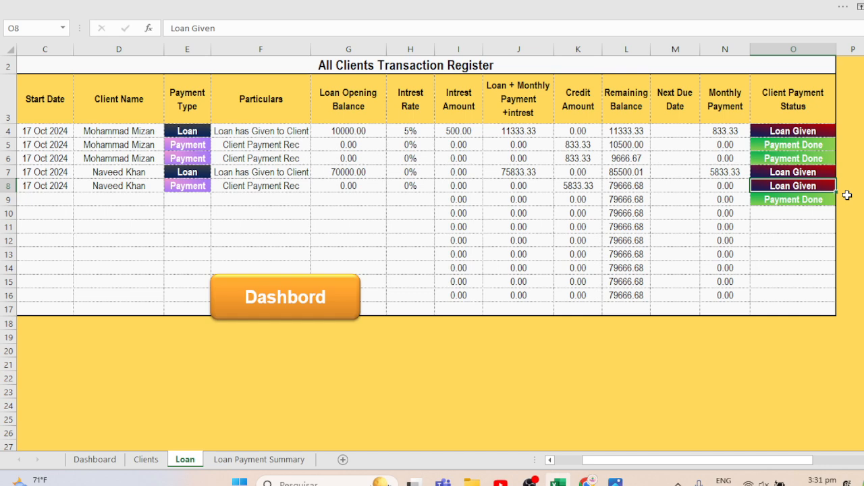
pyautogui.write('Payment Done')
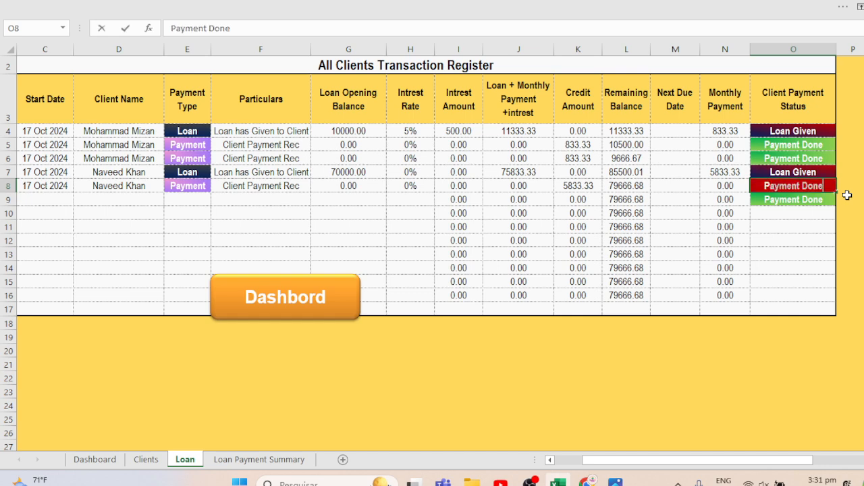
pyautogui.press('Return')
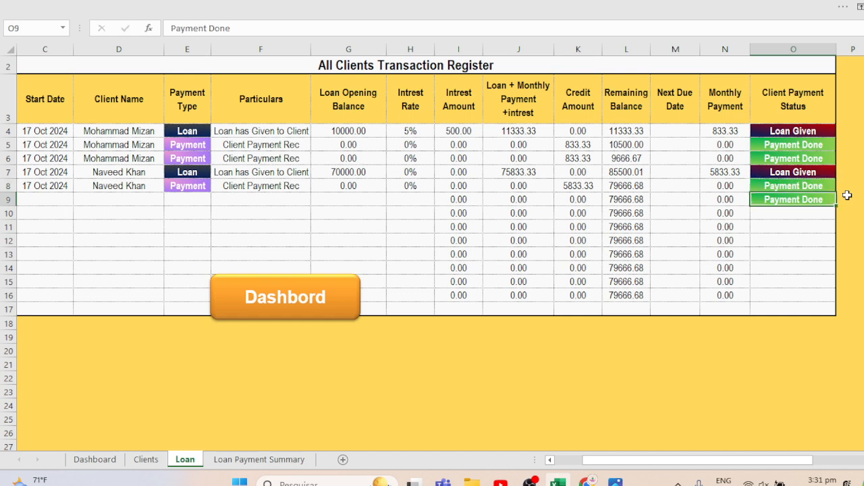
# Clear the leftover status in row 9 and return to the Dashboard.
pyautogui.press('Left')
pyautogui.press('Left')
pyautogui.press('Left')
pyautogui.press('Left')
pyautogui.press('Right')
pyautogui.press('Right')
pyautogui.press('Right')
pyautogui.press('Right')
pyautogui.press('Delete')
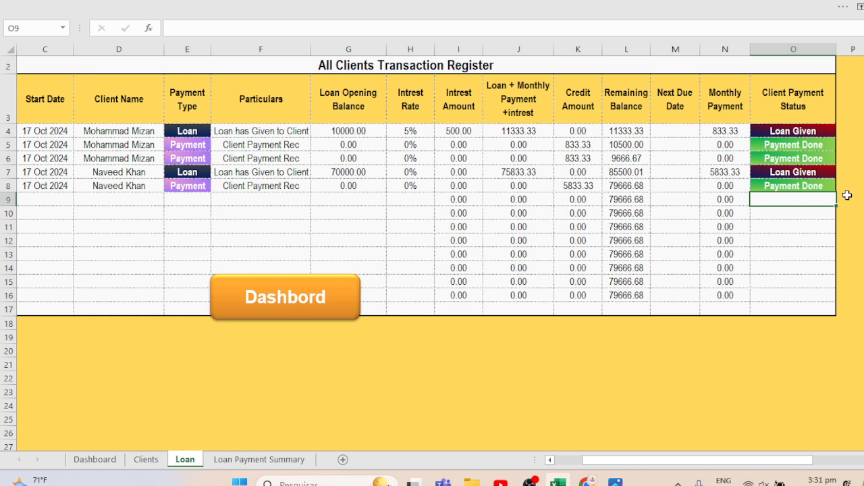
pyautogui.moveTo(668, 460); pyautogui.dragTo(654, 459)
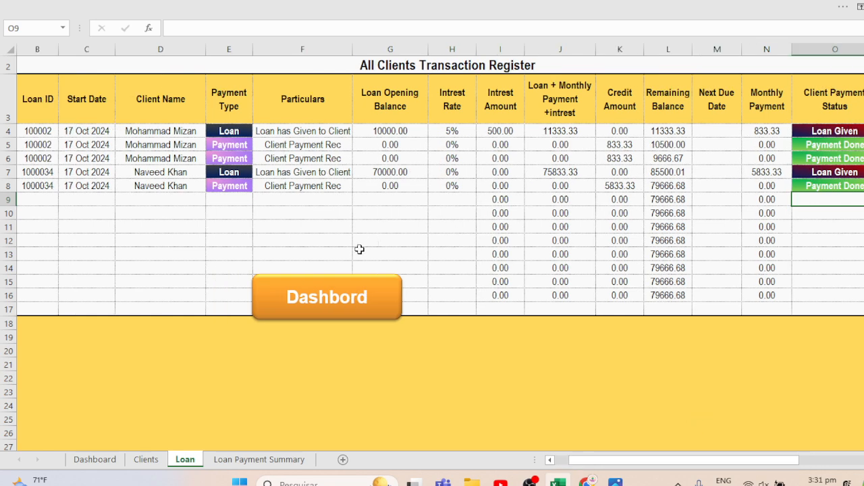
pyautogui.click(311, 295)
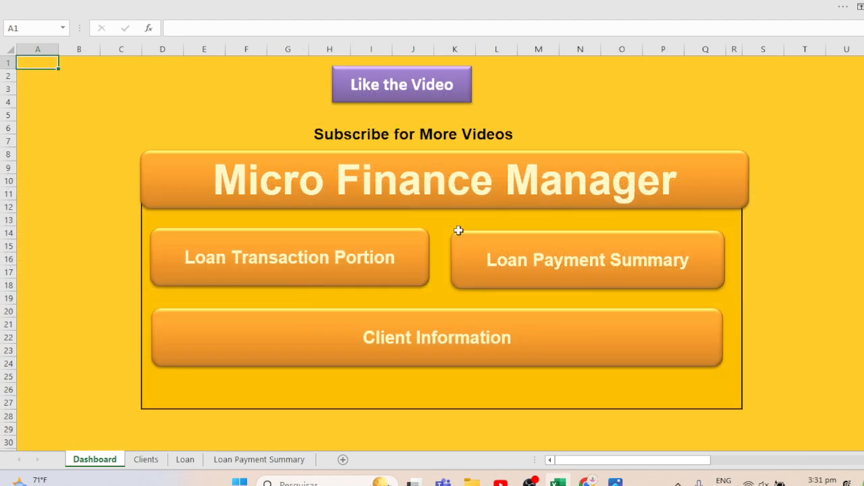
# Show the second client's ledger in Loan Payment Summary and inspect the remaining balance formula.
pyautogui.click(568, 274)
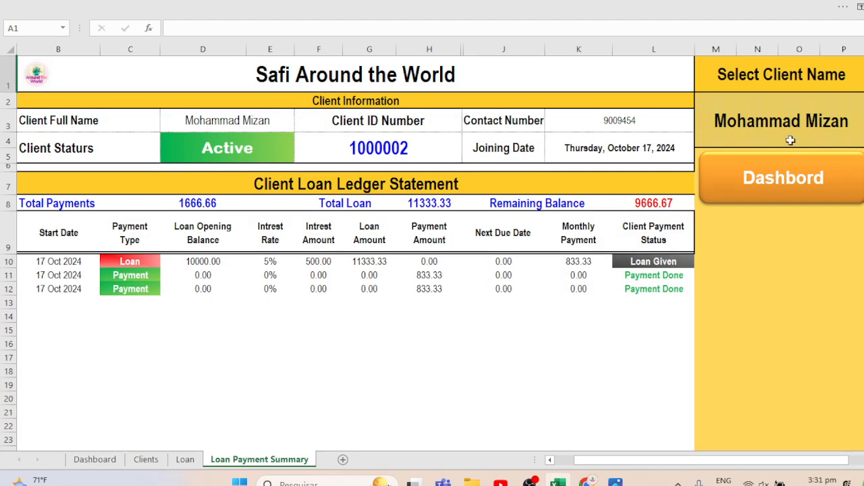
pyautogui.click(824, 121)
pyautogui.click(863, 103)
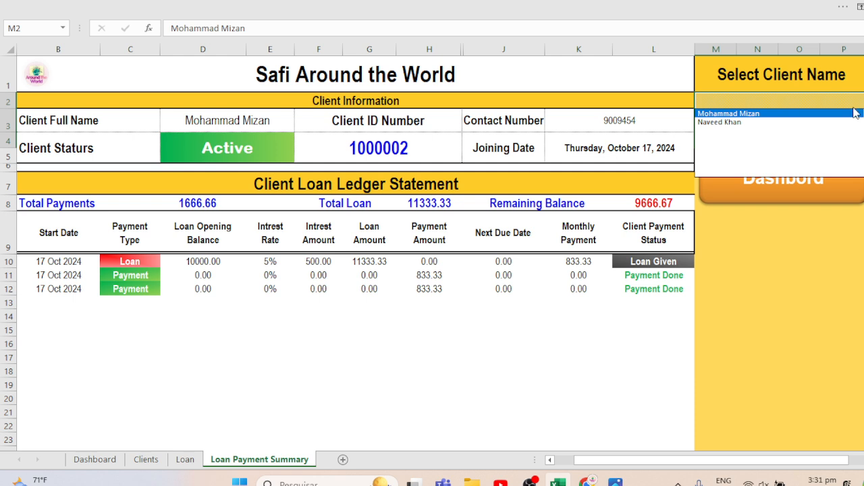
pyautogui.click(718, 123)
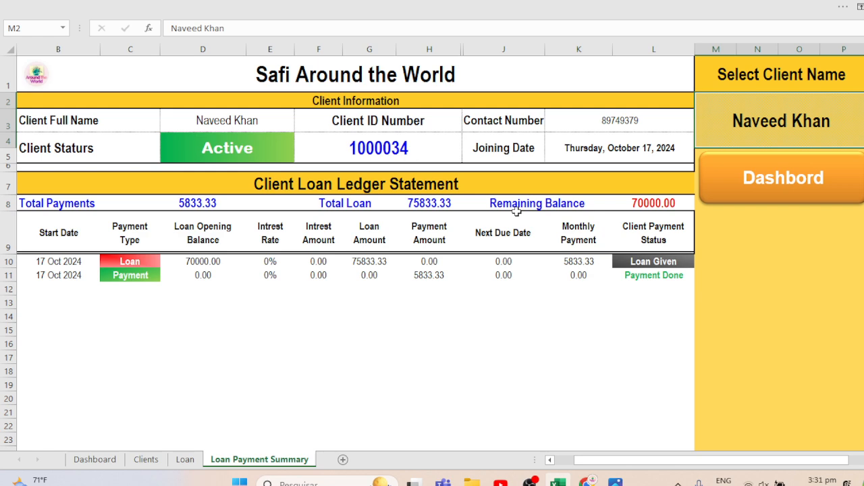
pyautogui.click(649, 201)
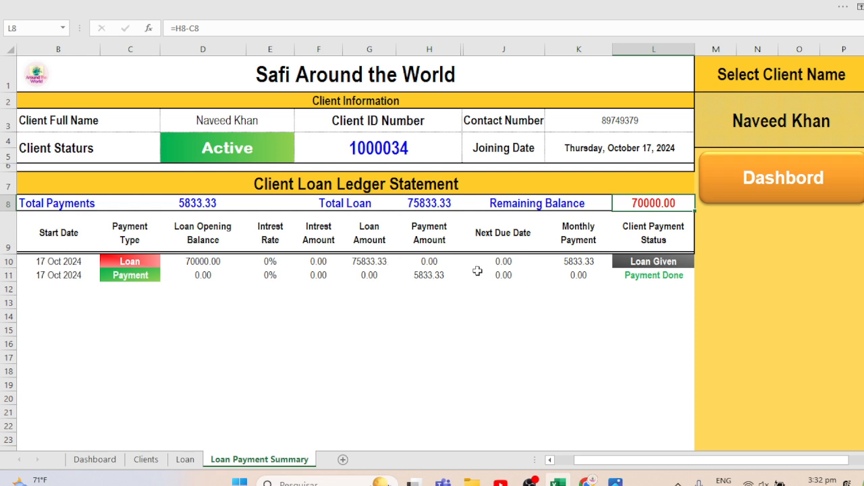
# Switch the ledger to the first client, back to the second client, then return to the Dashboard.
pyautogui.click(824, 124)
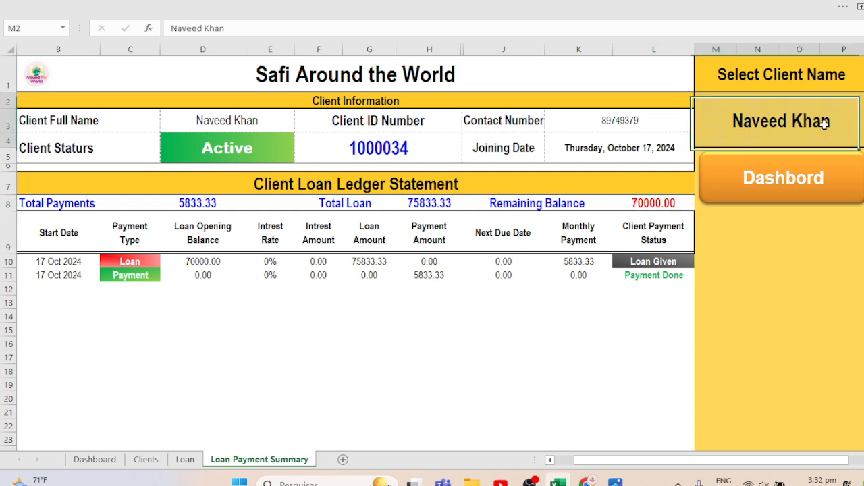
pyautogui.hotkey('alt', 'Down')
pyautogui.scroll(1, 810, 116)
pyautogui.click(810, 112)
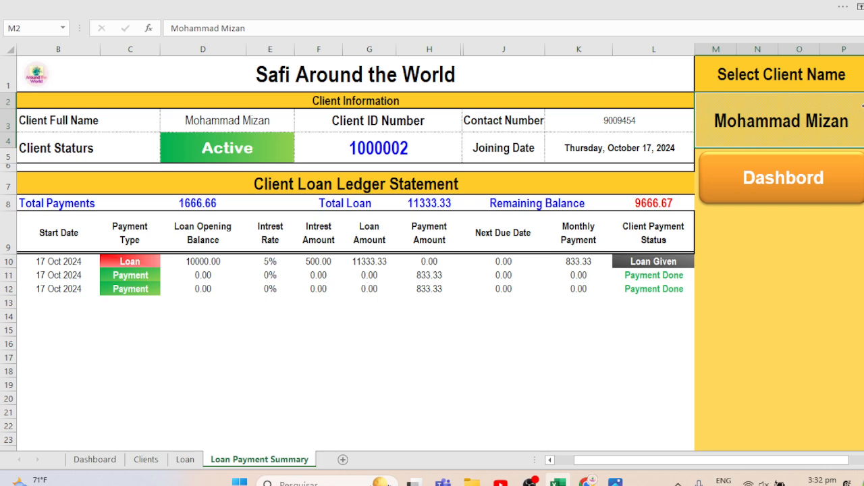
pyautogui.click(862, 105)
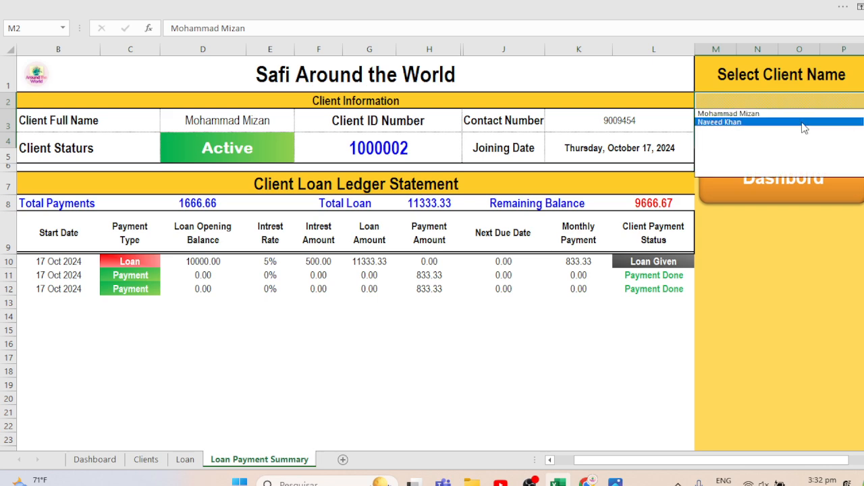
pyautogui.click(804, 122)
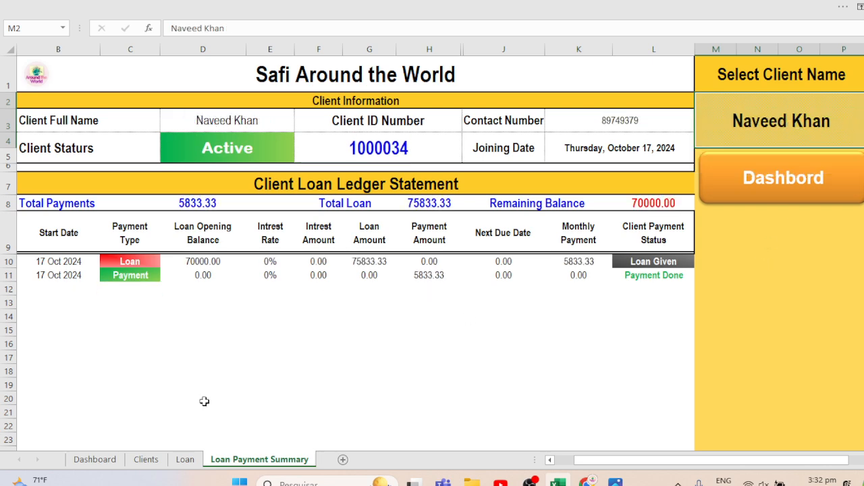
pyautogui.click(784, 194)
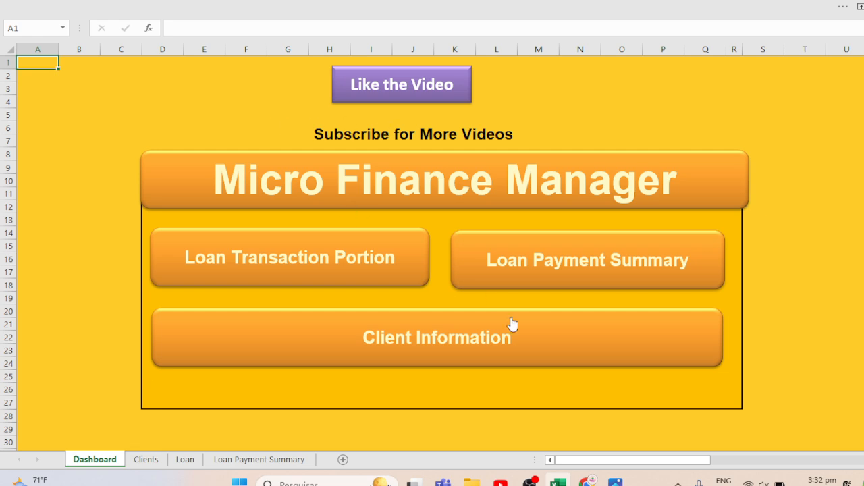
# In the browser, re-run the channel search from history and open the channel page.
pyautogui.moveTo(587, 481)
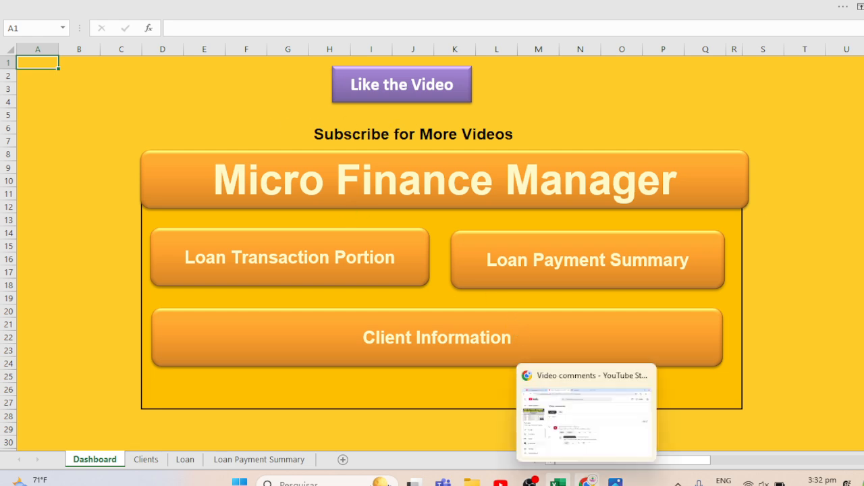
pyautogui.click(586, 416)
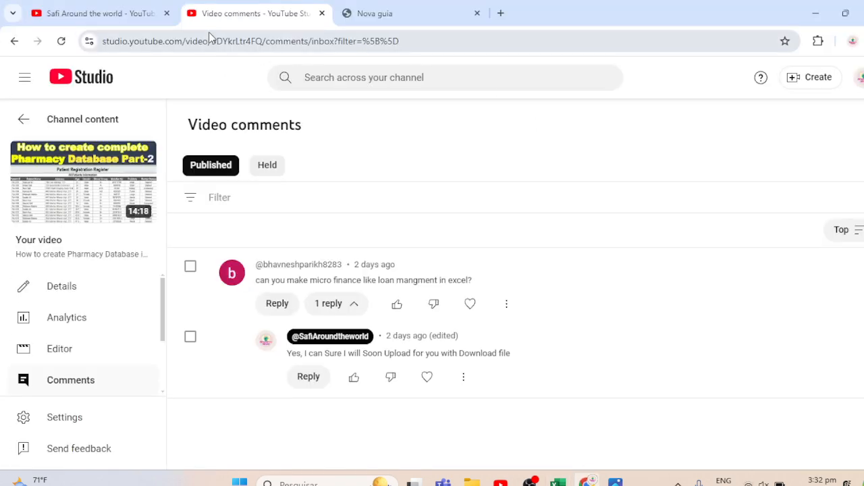
pyautogui.click(113, 17)
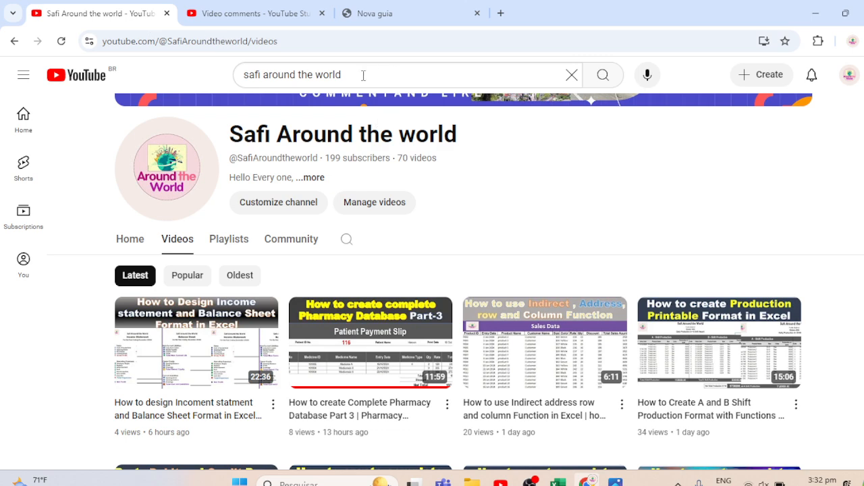
pyautogui.click(364, 75)
pyautogui.press('BackSpace')
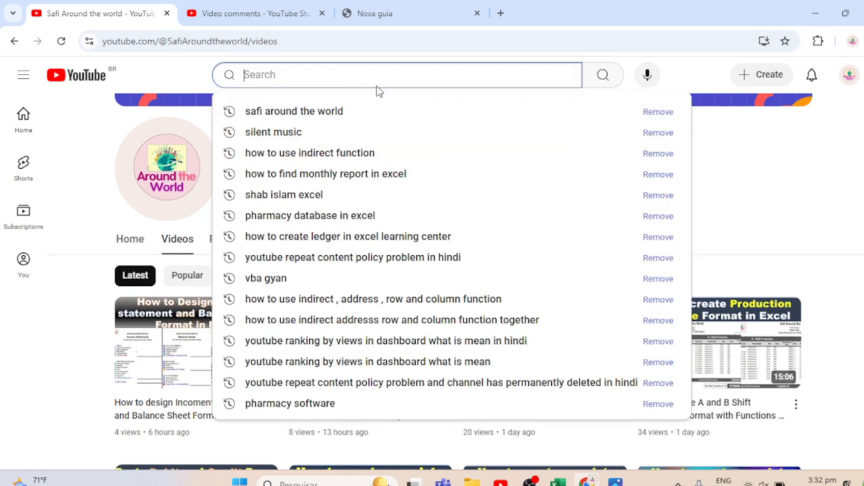
pyautogui.click(315, 111)
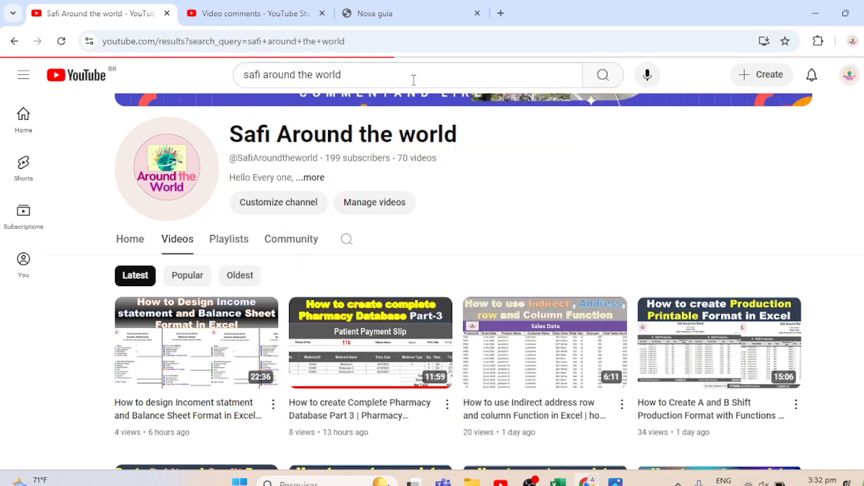
pyautogui.click(353, 163)
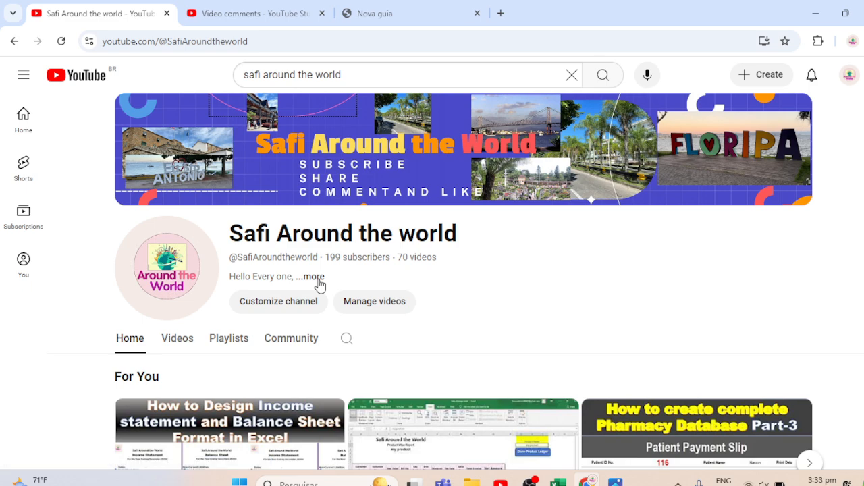
# Browse the channel's Videos list, then its Playlists page.
pyautogui.scroll(-3, 432, 284)
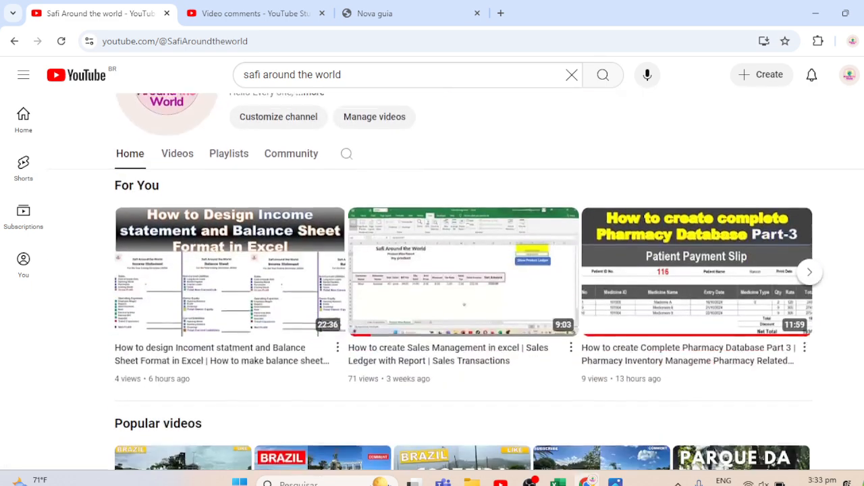
pyautogui.click(192, 139)
pyautogui.scroll(-2, 432, 284)
pyautogui.scroll(2, 432, 284)
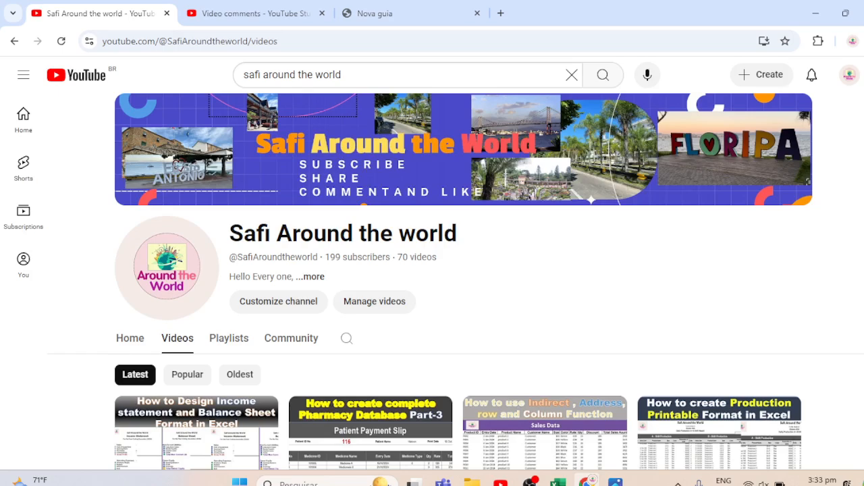
pyautogui.scroll(-3, 432, 284)
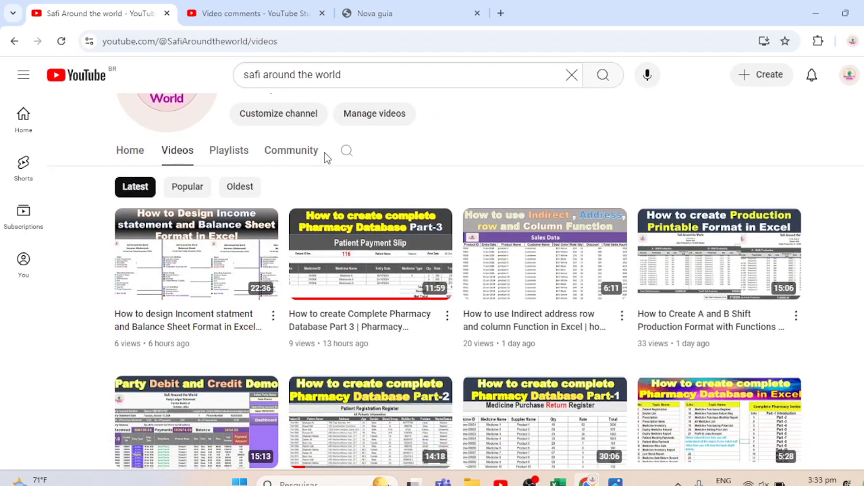
pyautogui.click(226, 158)
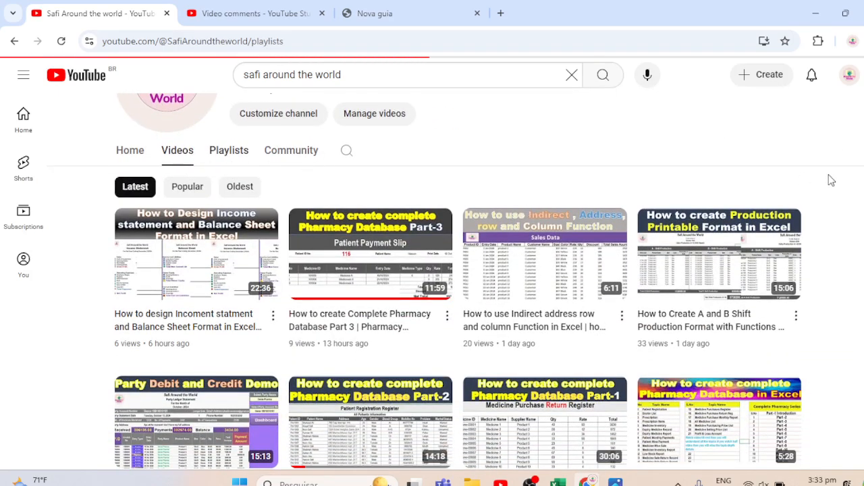
pyautogui.scroll(-1, 432, 284)
pyautogui.scroll(-2, 322, 222)
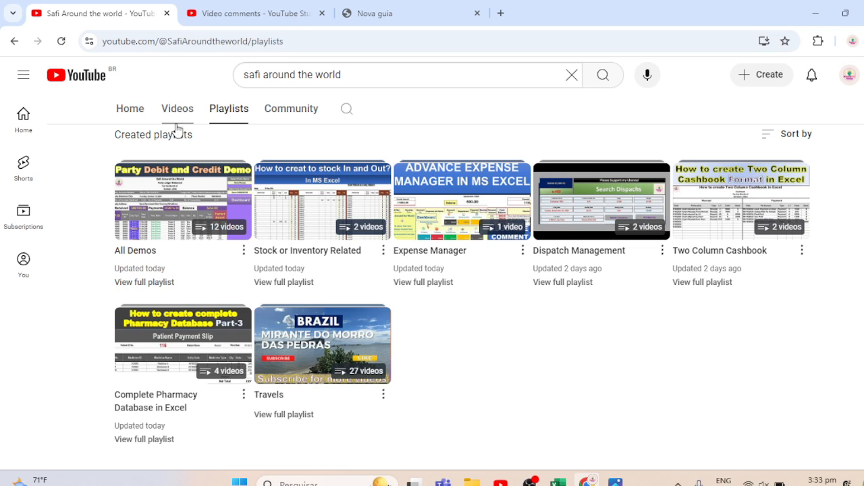
# Clear the YouTube search box and return to the playlists tab after visiting YouTube Studio comments.
pyautogui.click(445, 73)
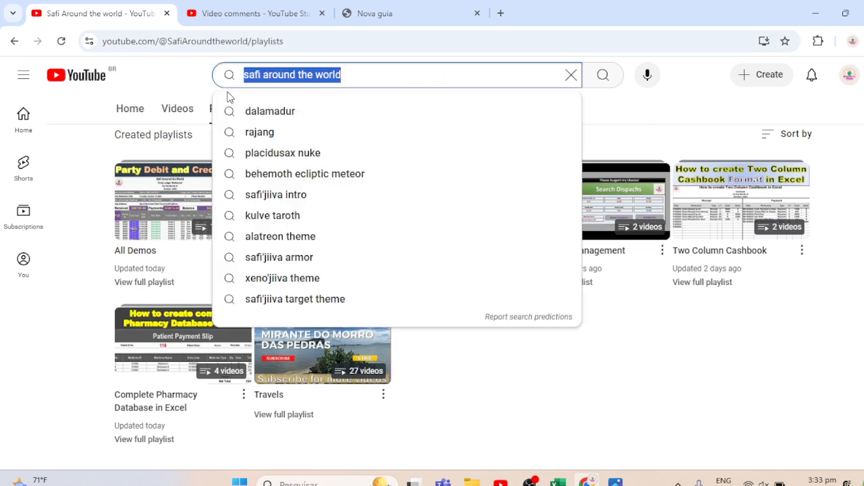
pyautogui.click(395, 81)
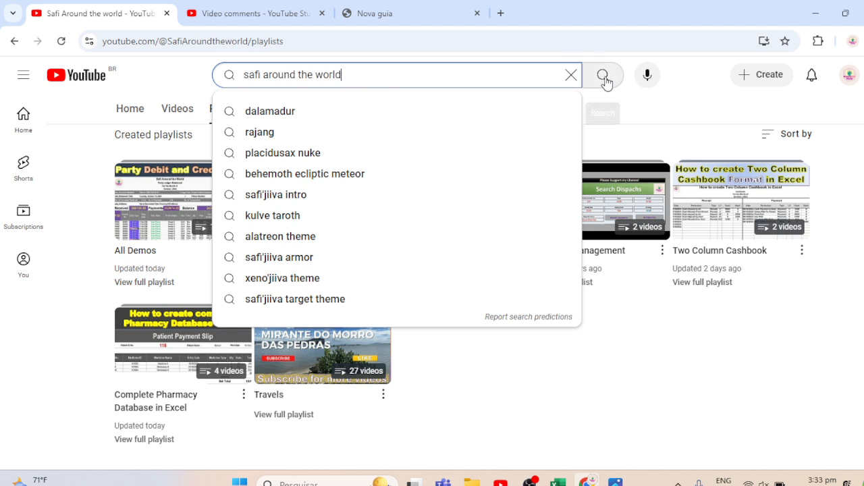
pyautogui.click(569, 76)
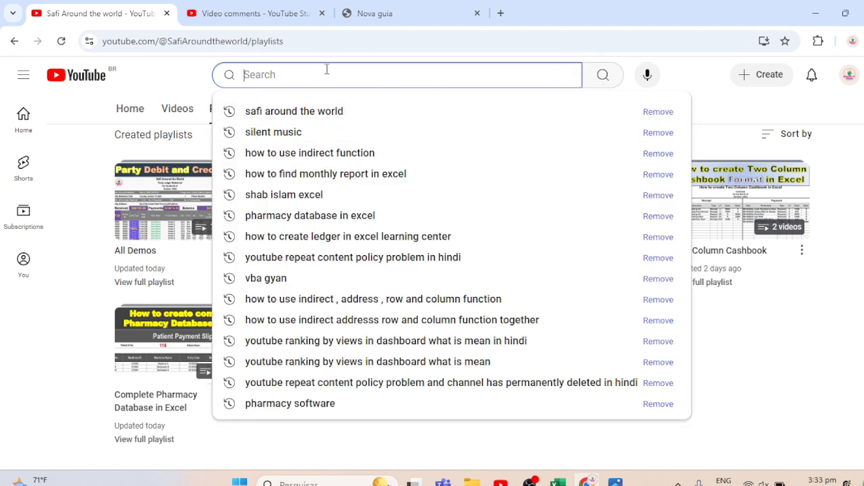
pyautogui.click(270, 14)
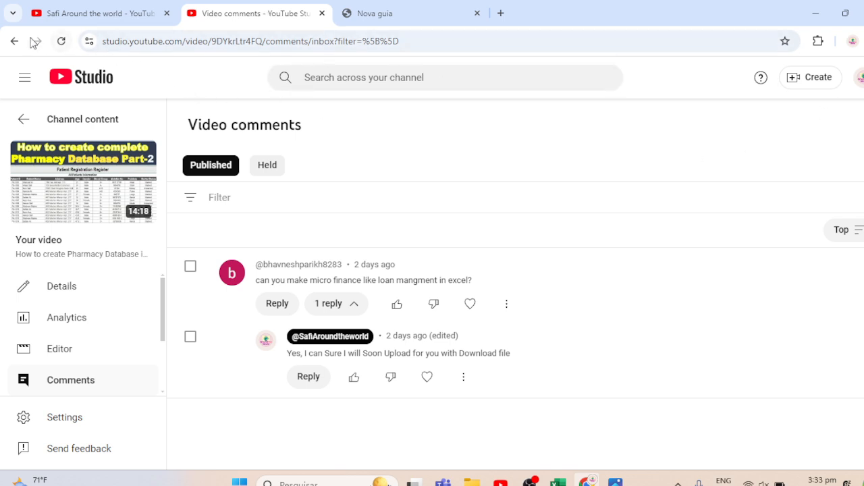
pyautogui.click(101, 13)
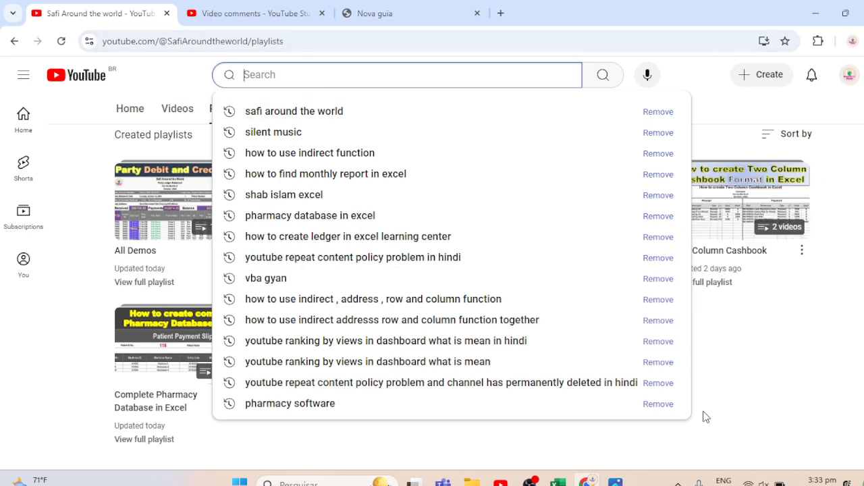
# Bring OBS Studio from the taskbar in front of the YouTube playlists page.
pyautogui.click(531, 481)
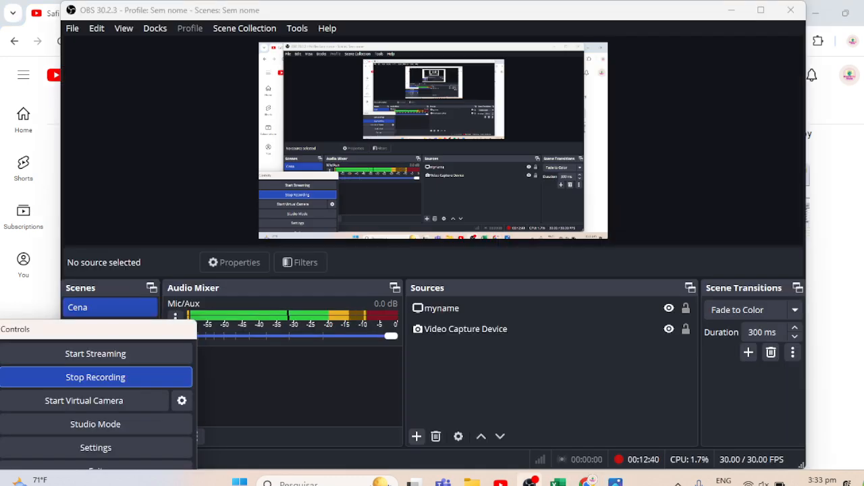